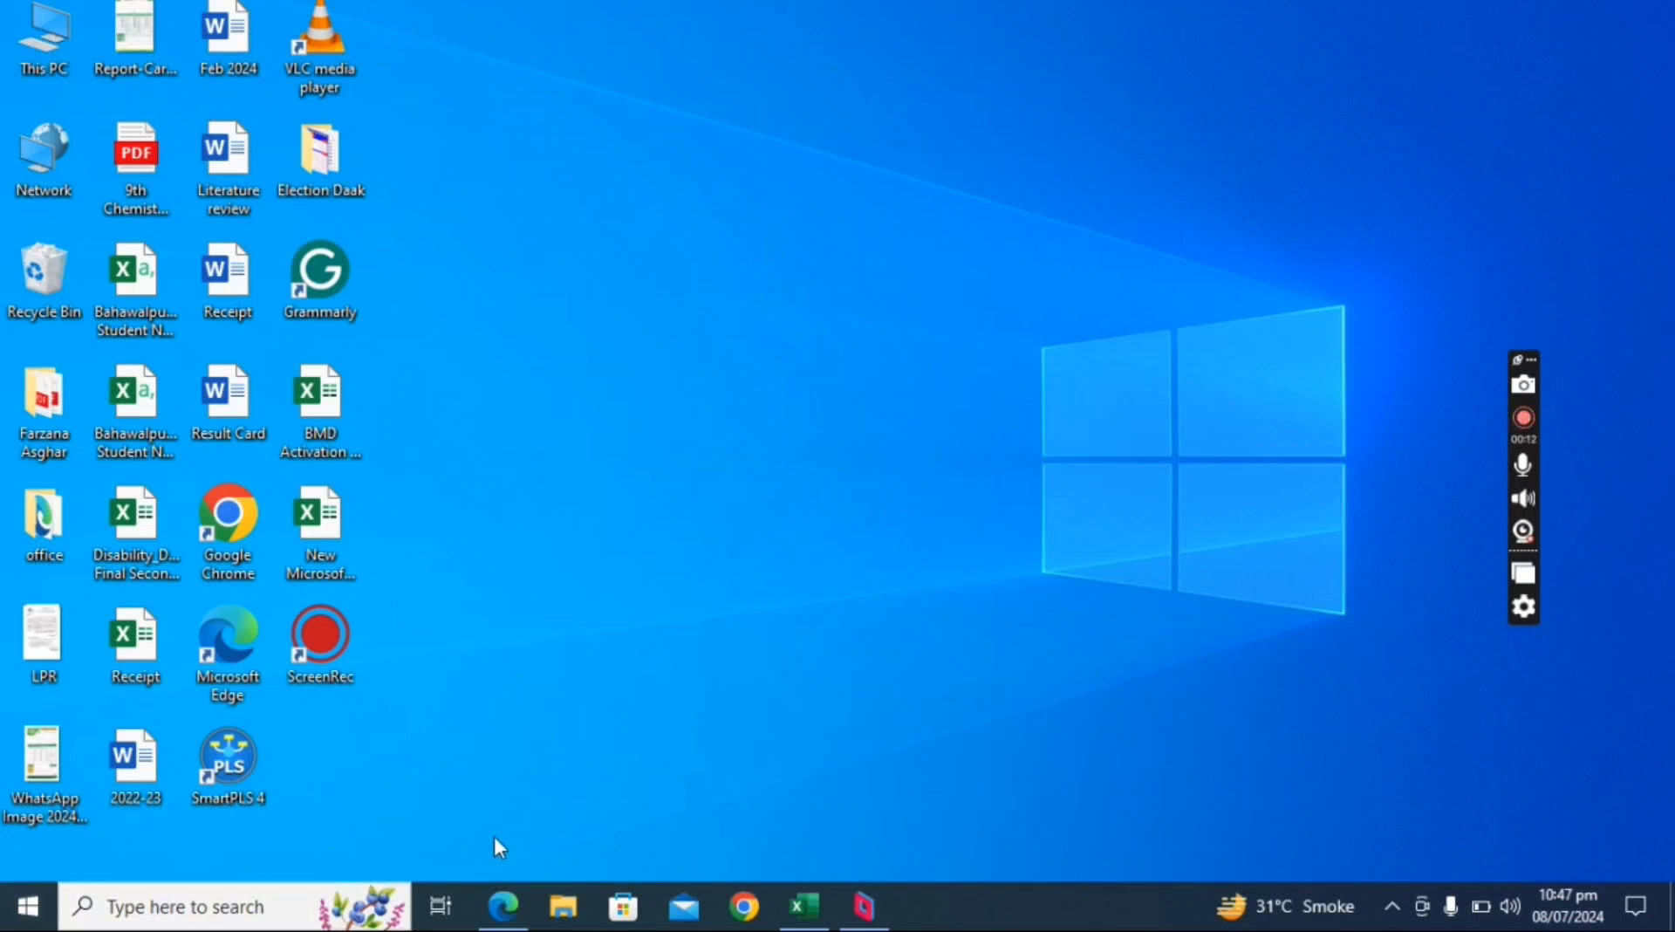
# Open Parsec's client settings and keep the renderer on Direct3D 11
pyautogui.click(866, 908)
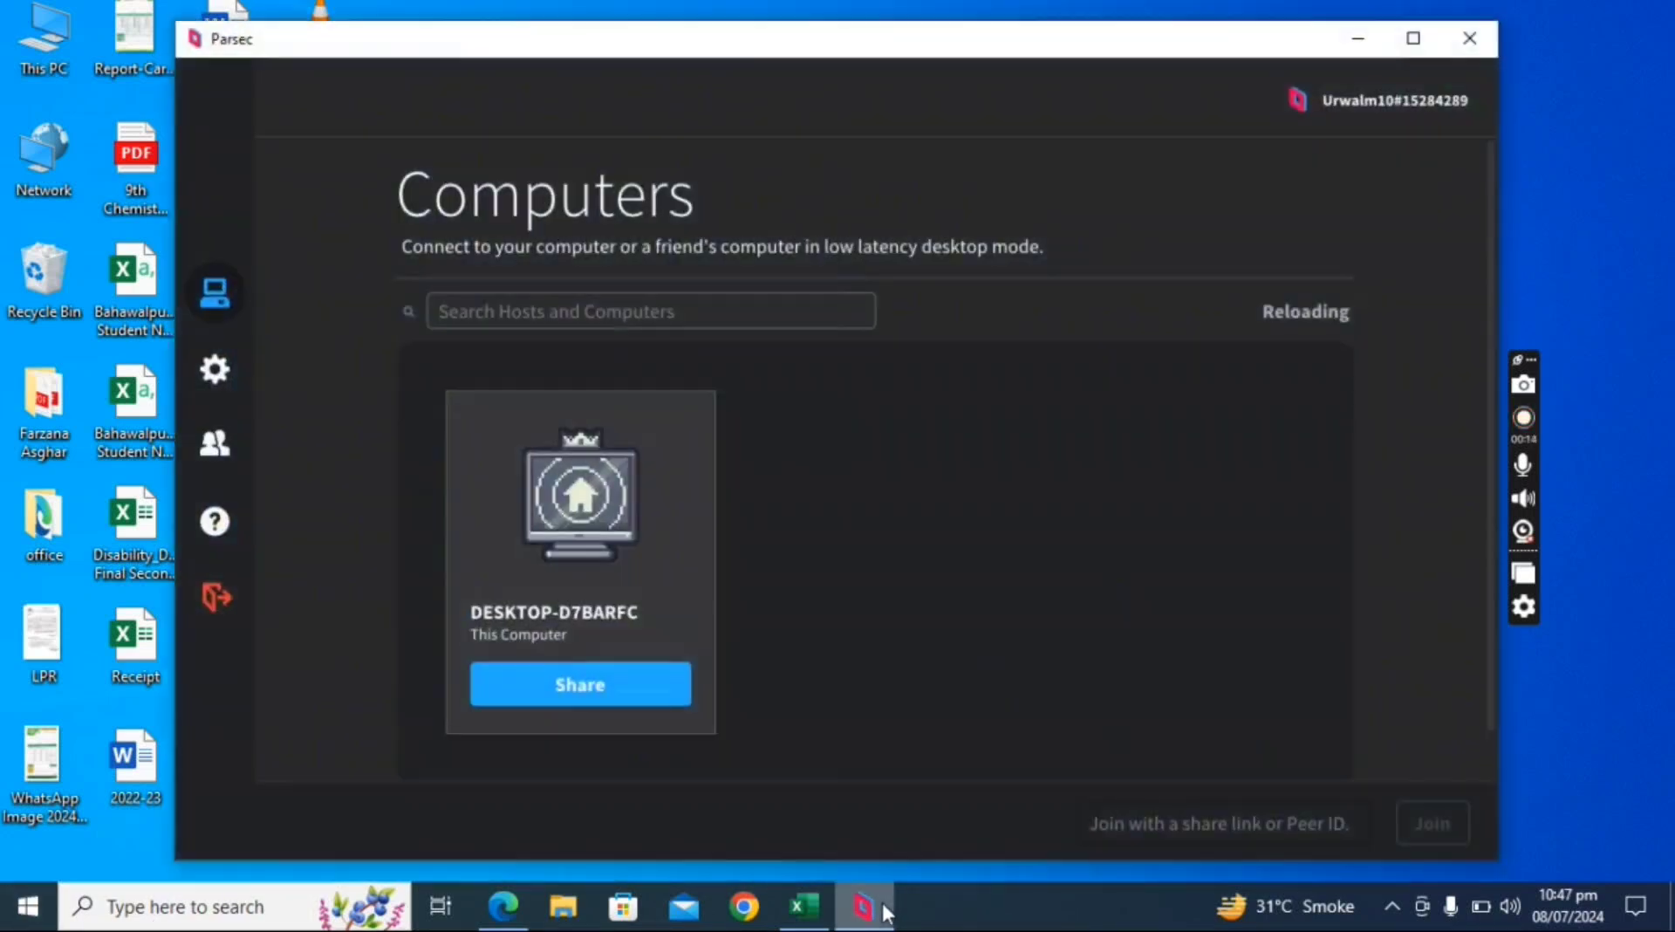
pyautogui.click(239, 389)
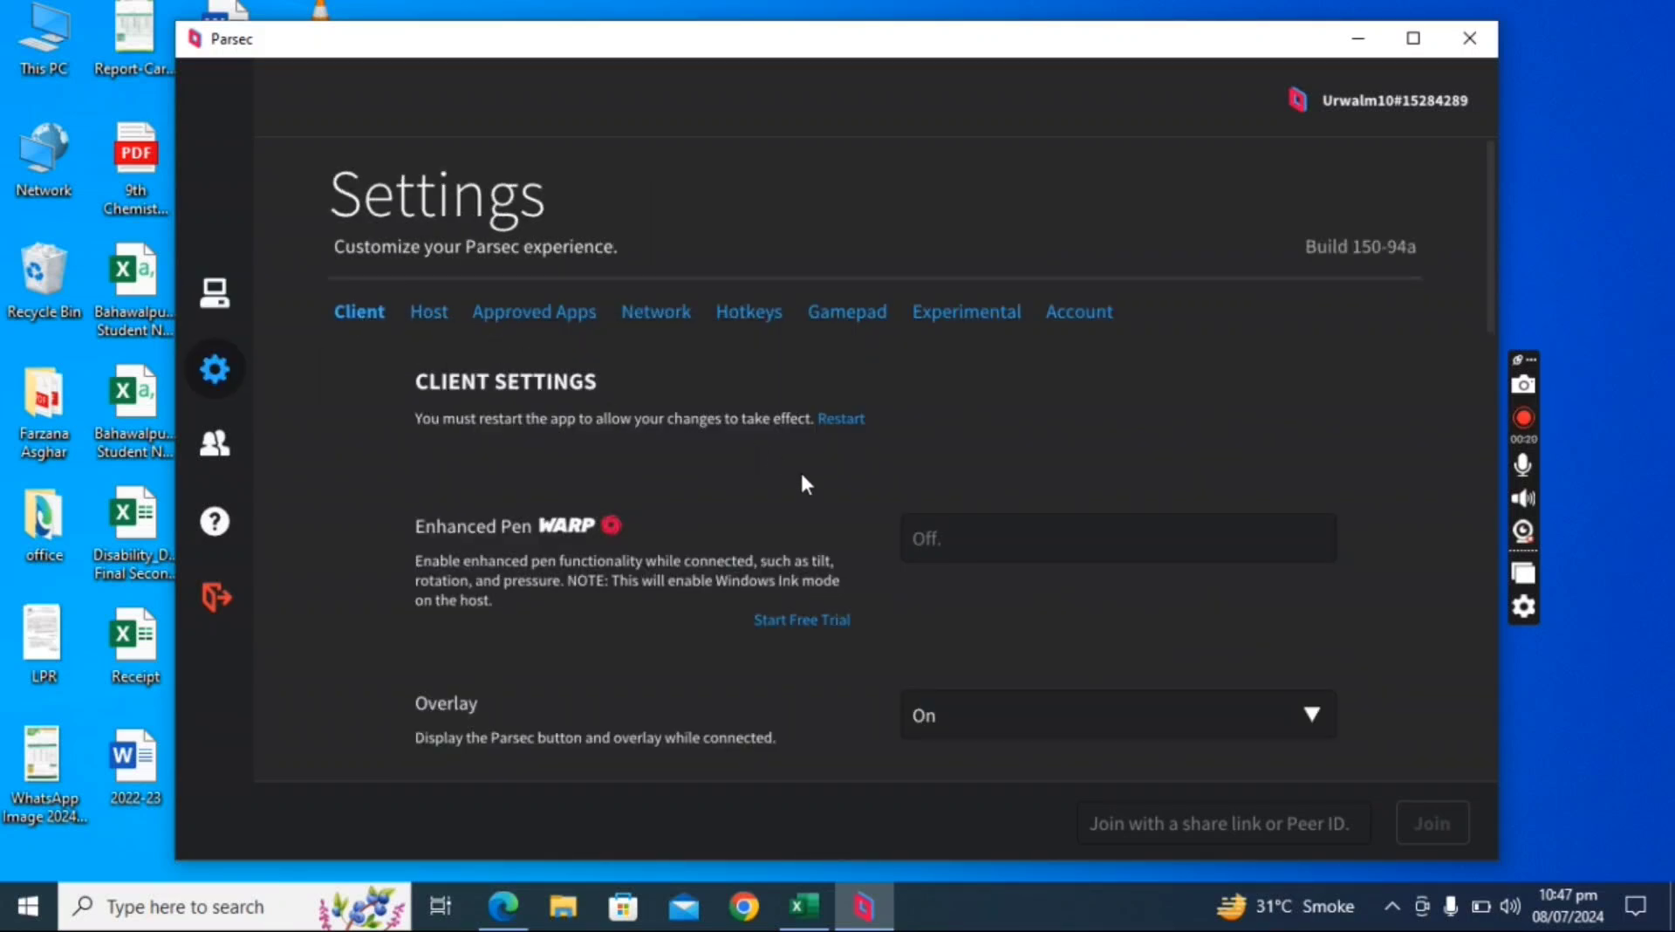
pyautogui.press('Tab')
pyautogui.press('Tab')
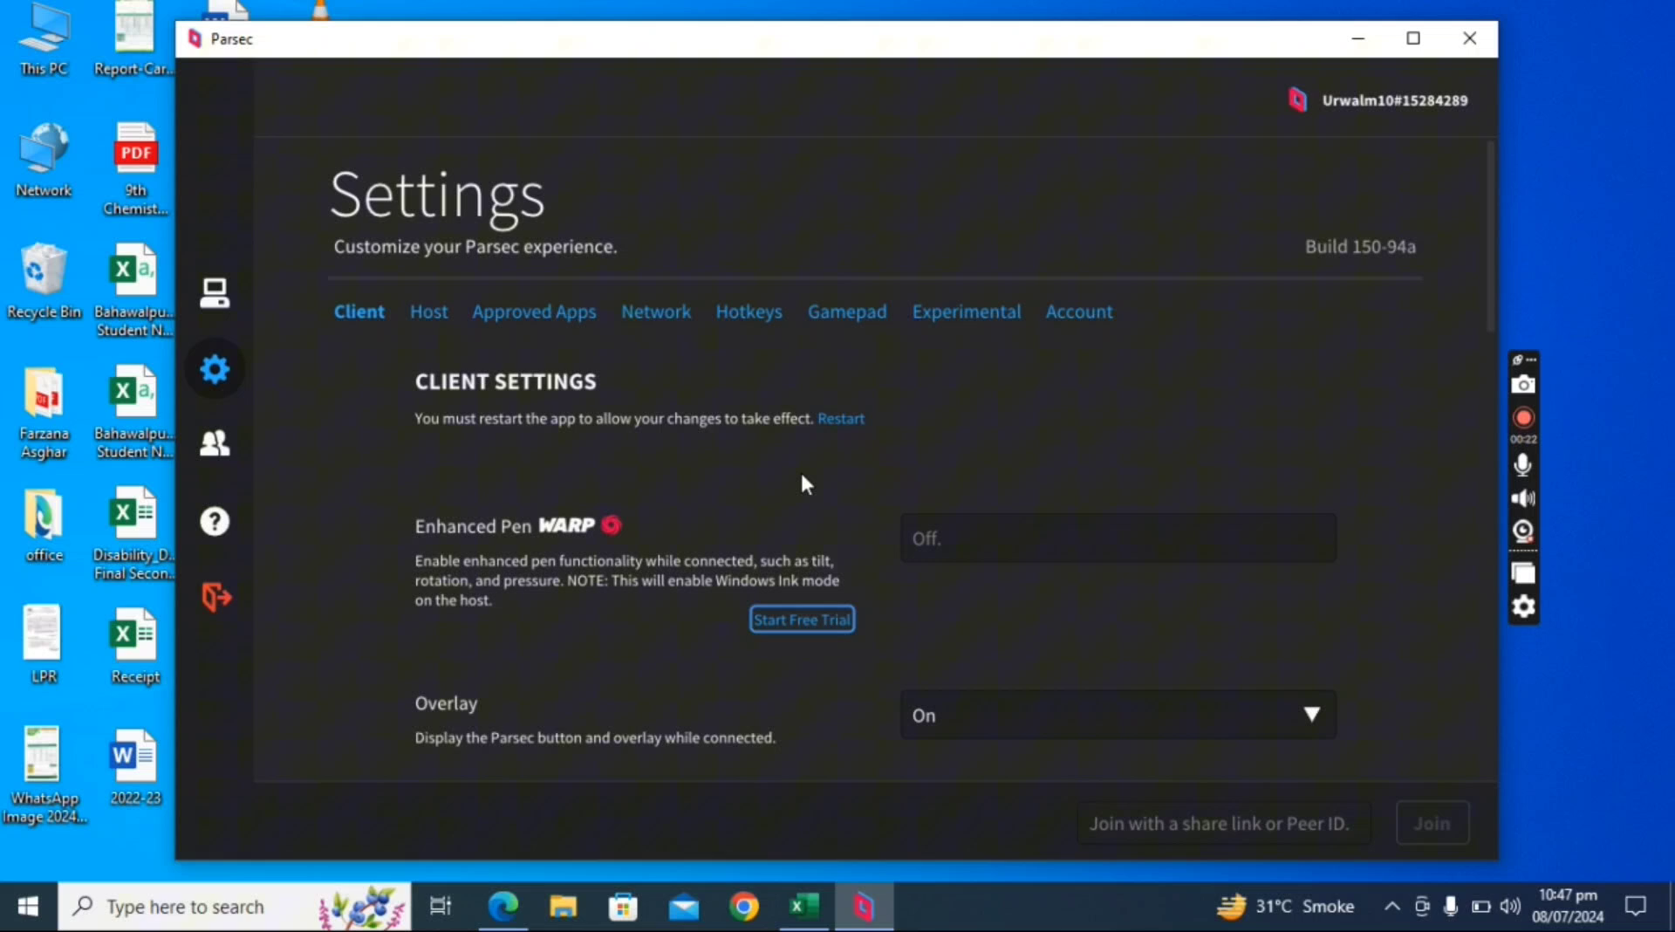
pyautogui.press('Tab')
pyautogui.press('Tab')
pyautogui.press('Tab')
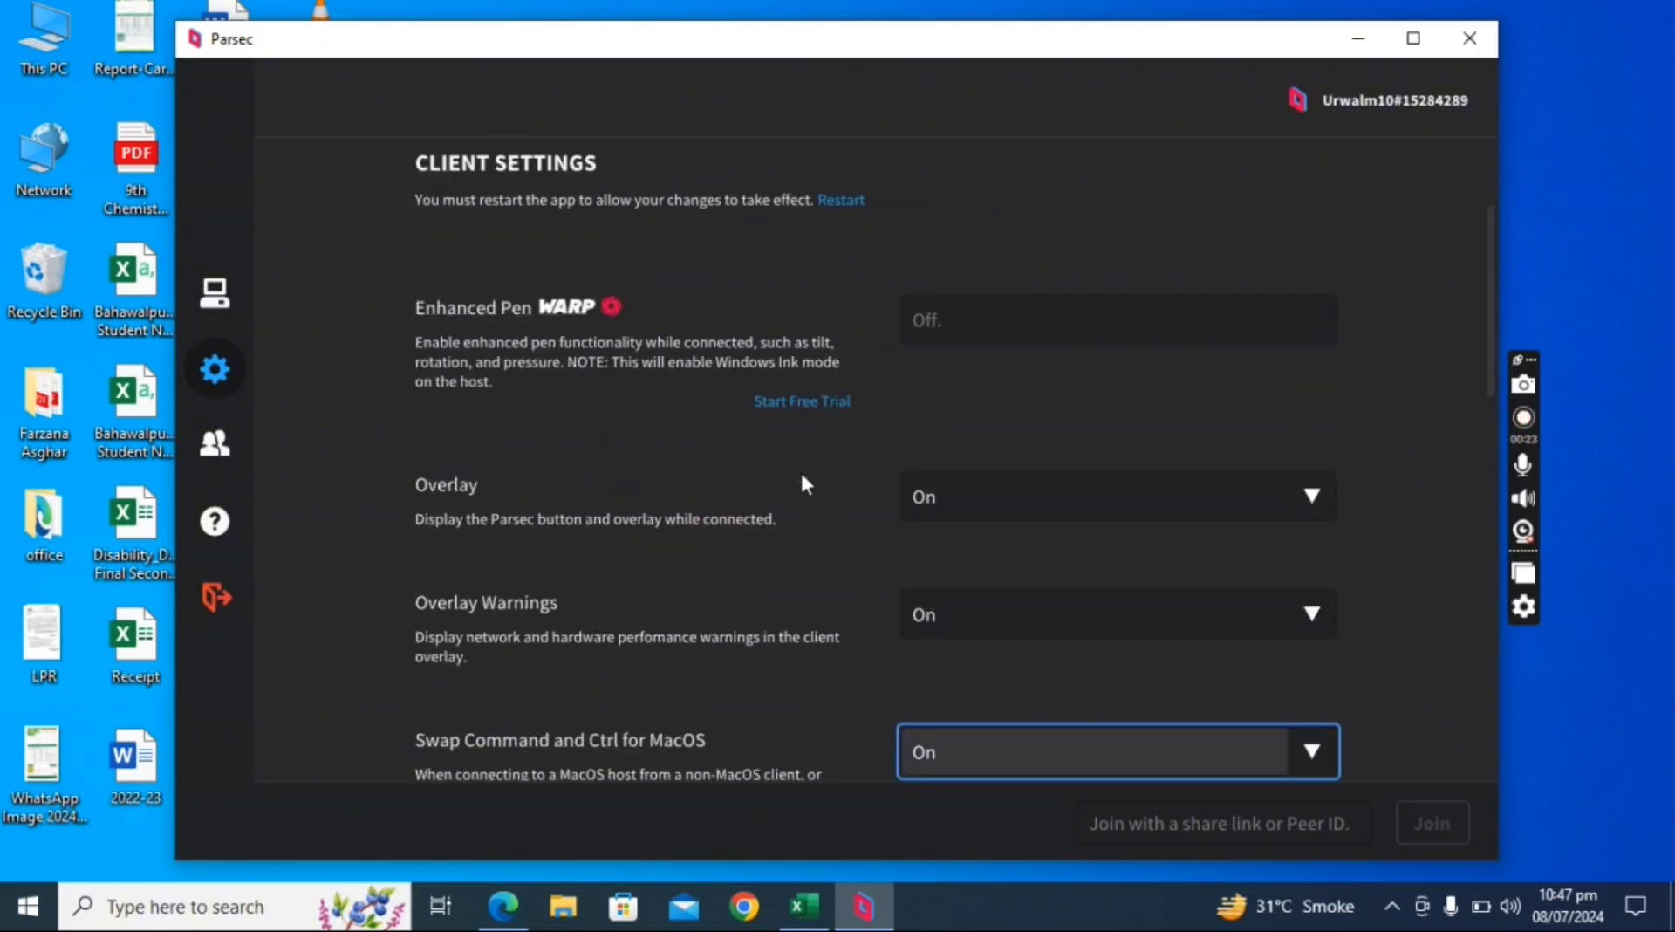
pyautogui.press('Tab')
pyautogui.press('Tab')
pyautogui.press('Tab')
pyautogui.press('Tab')
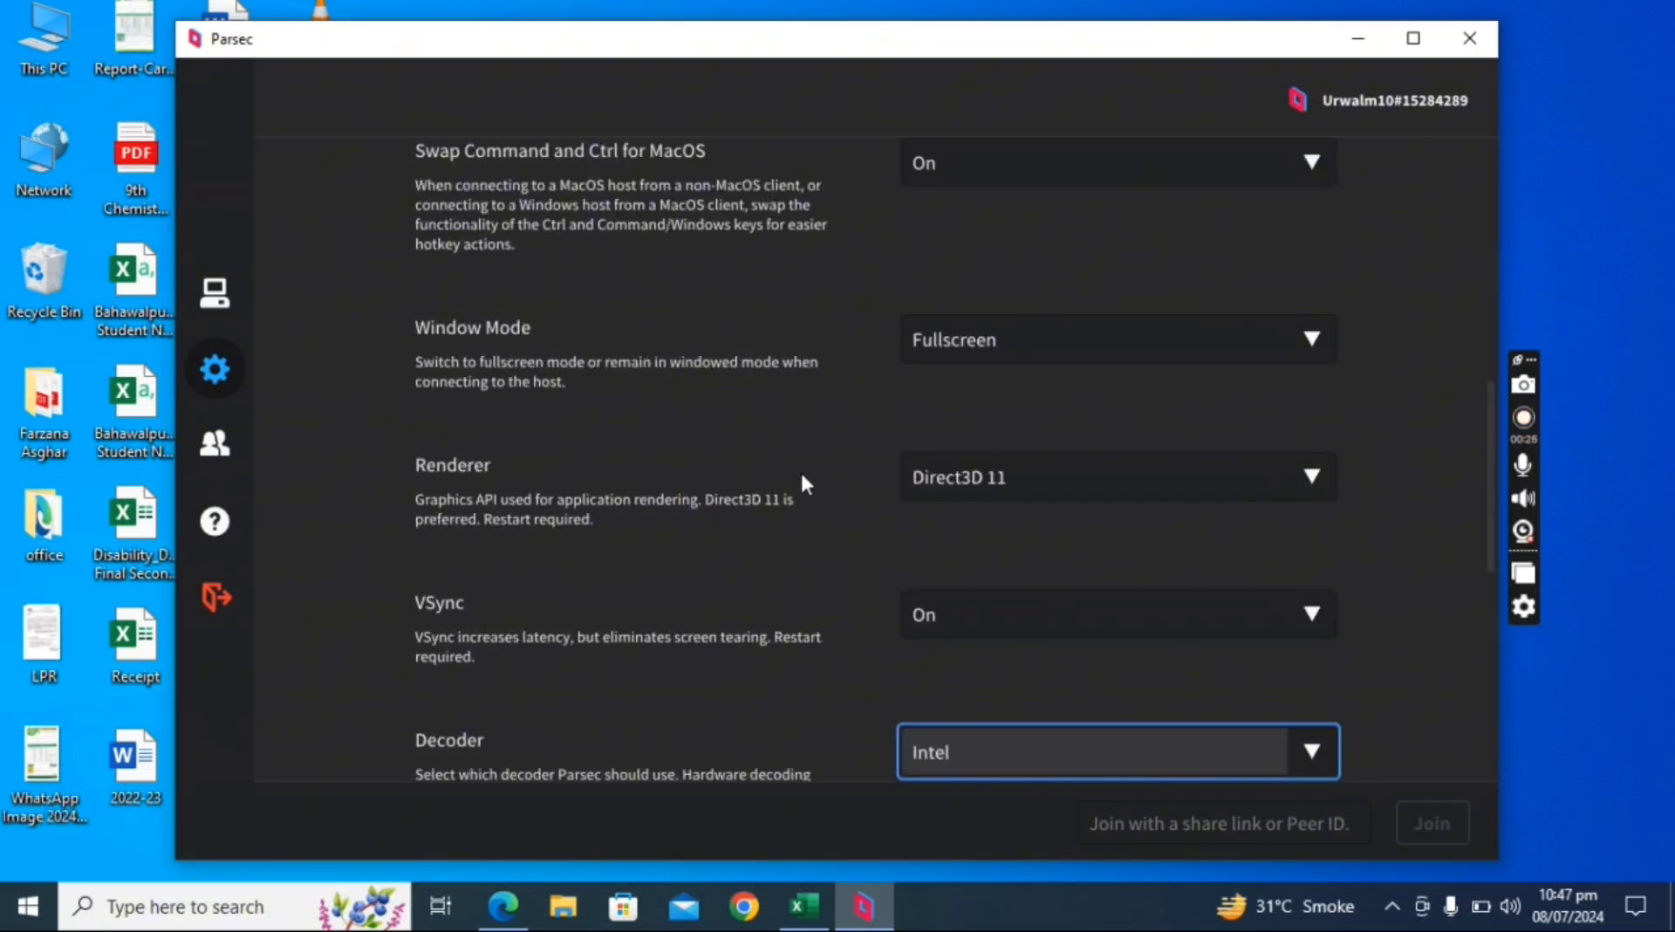
pyautogui.click(973, 477)
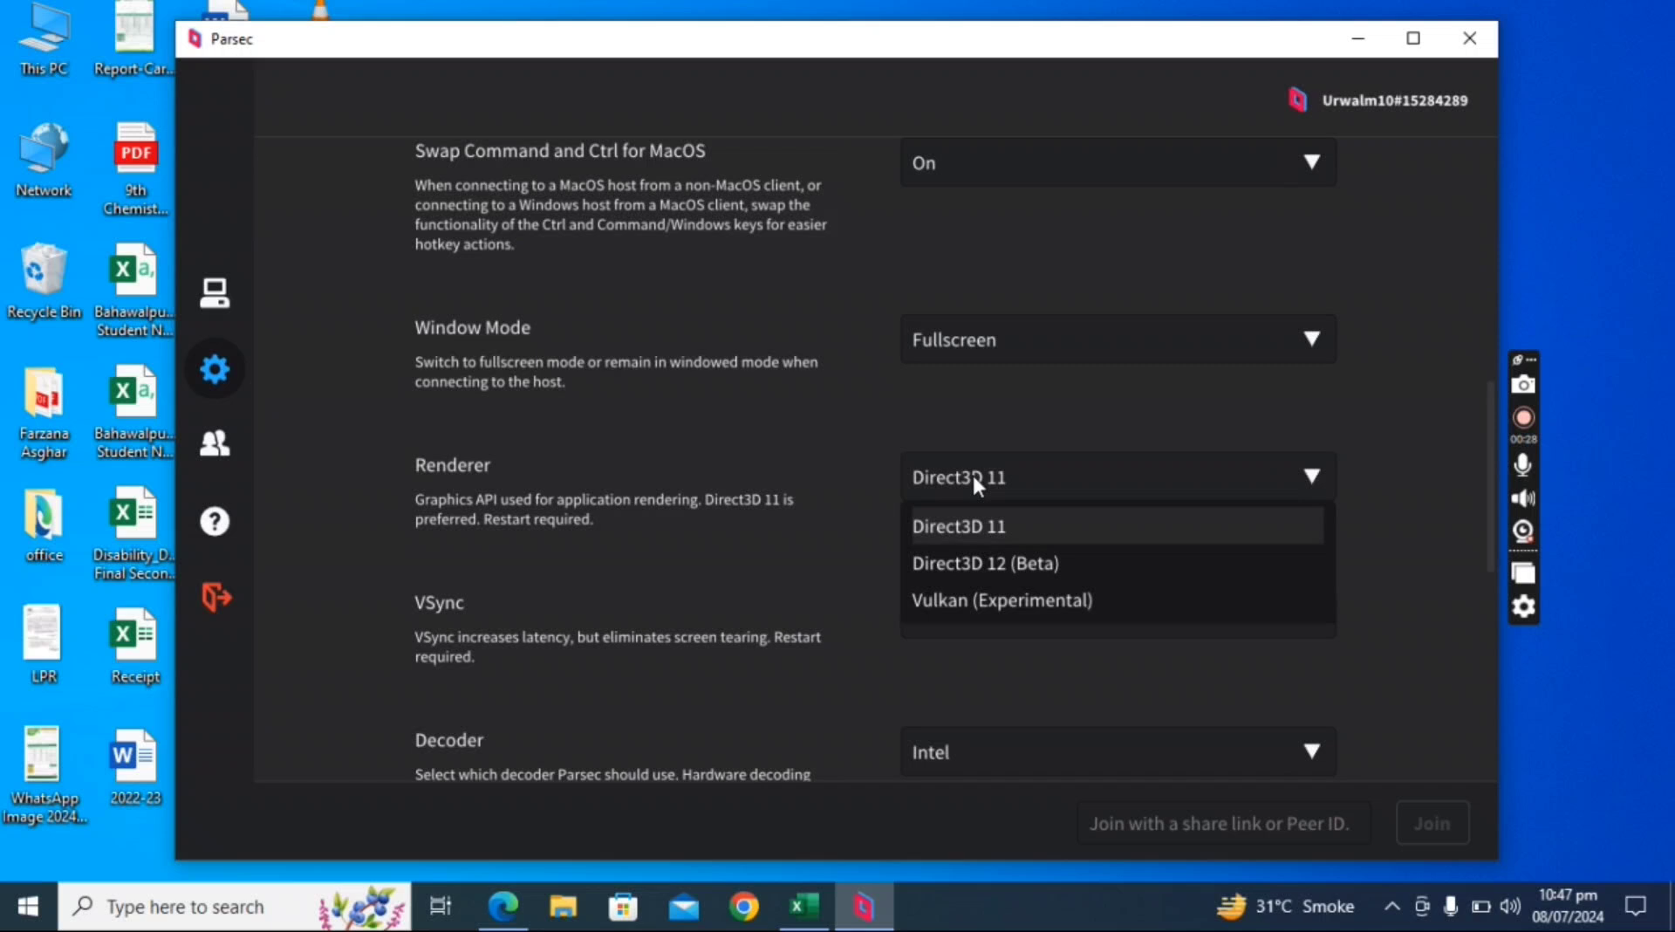
pyautogui.click(949, 529)
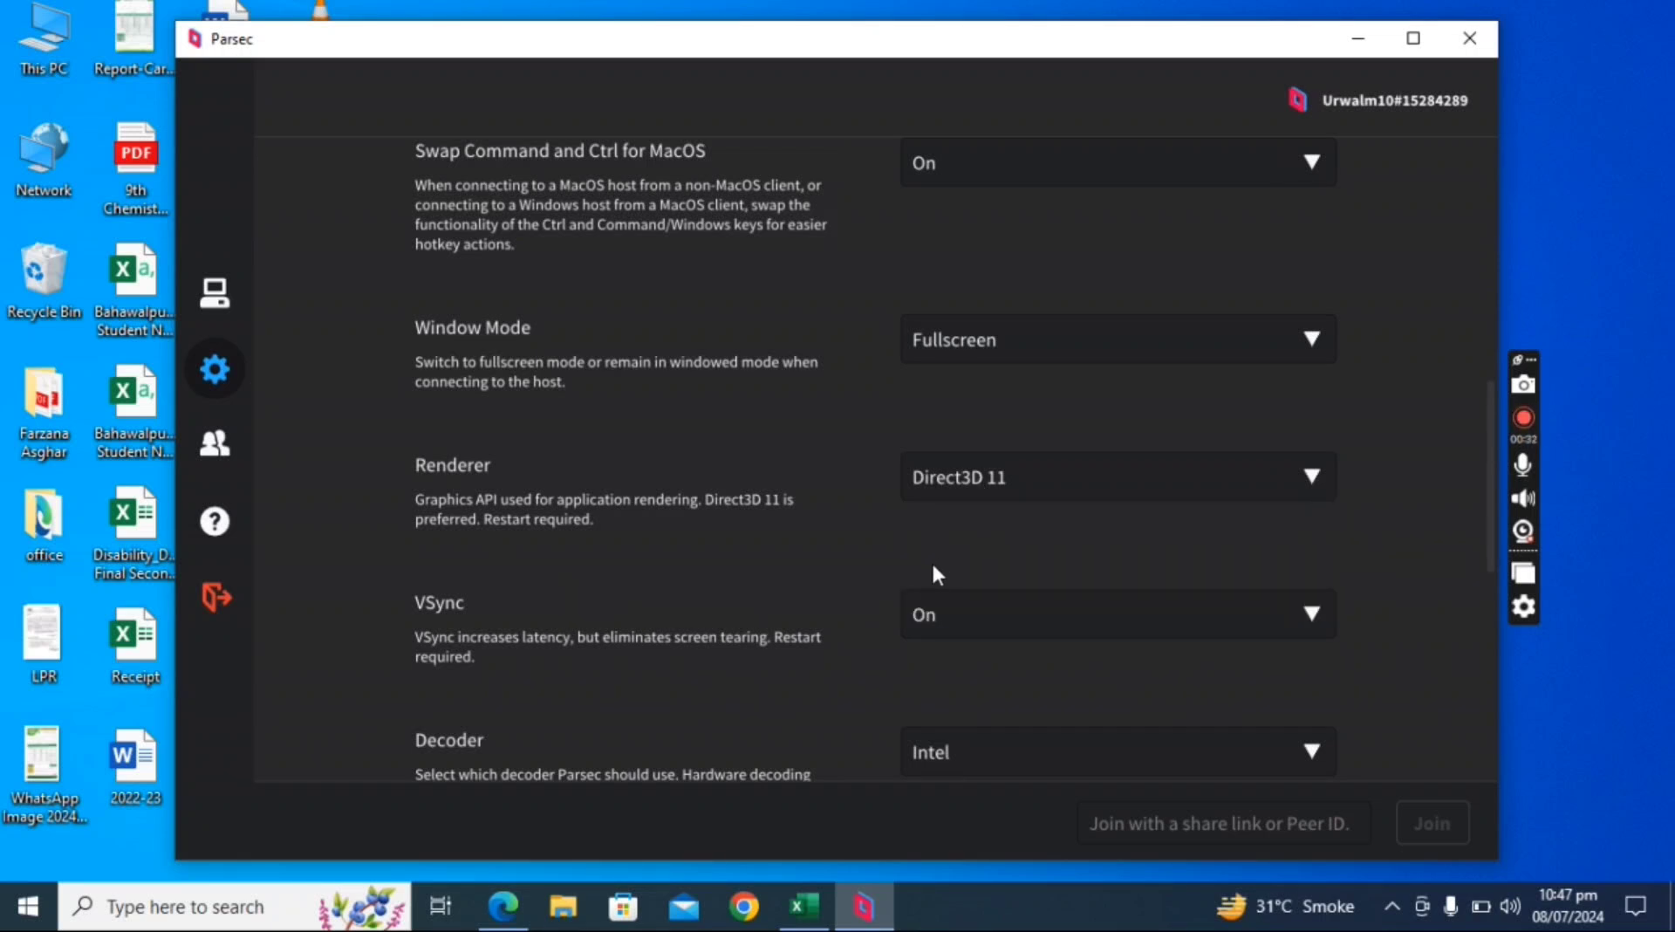
# Set VSync to Off in the client settings
pyautogui.press('Tab')
pyautogui.press('Tab')
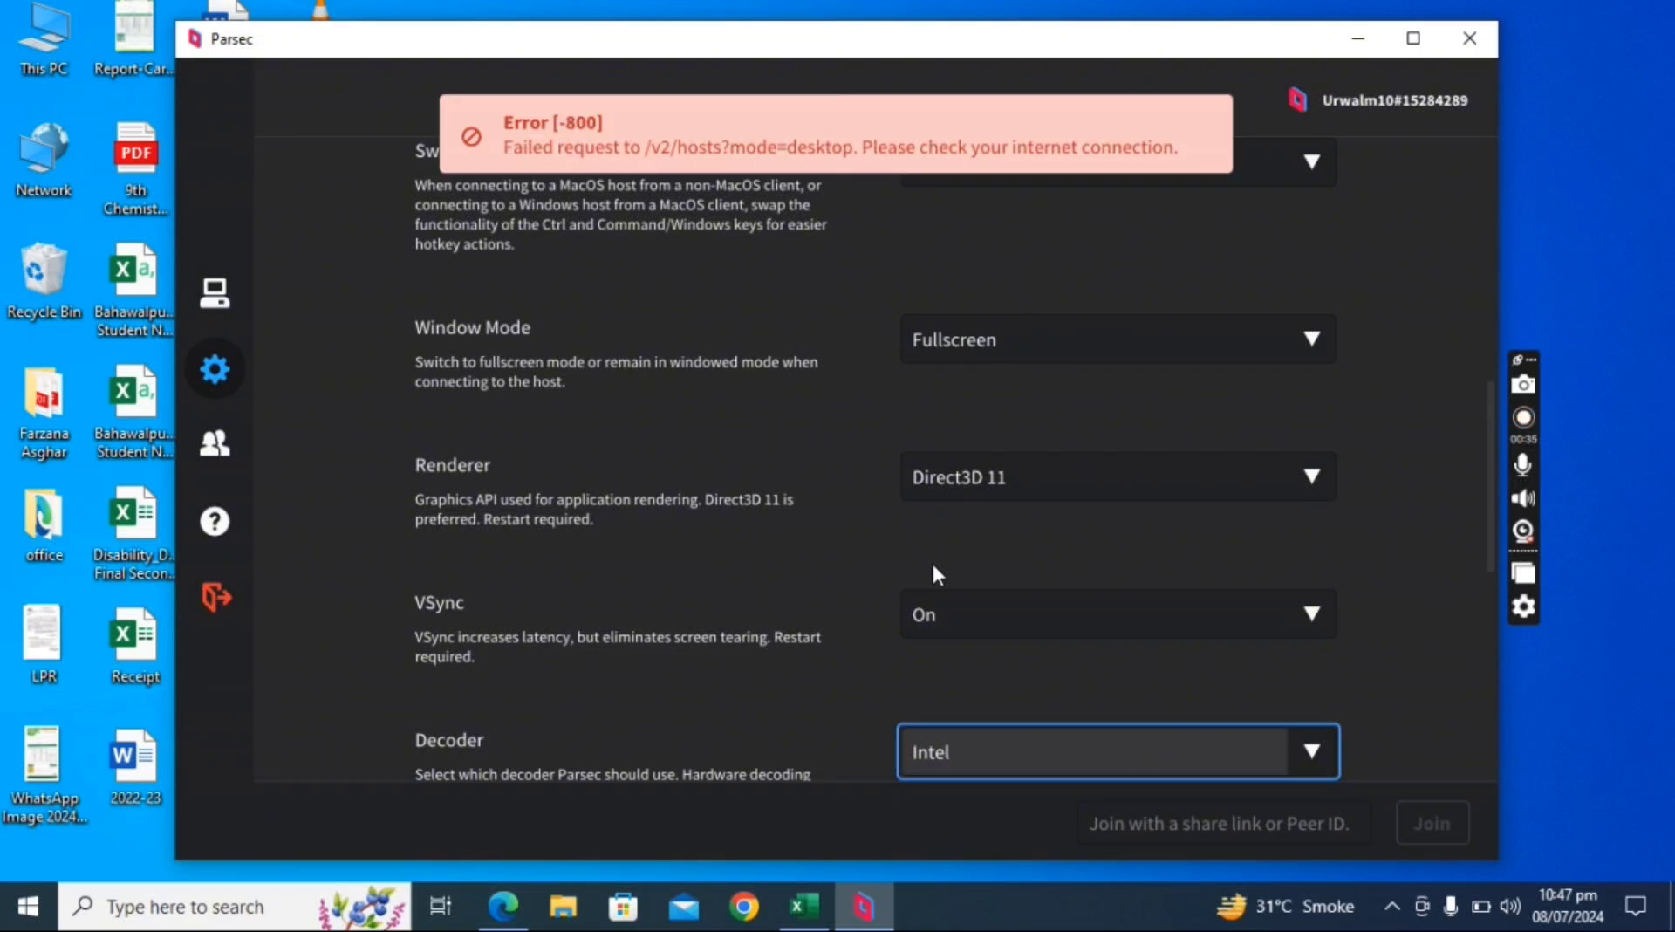
pyautogui.hotkey('shift', 'Tab')
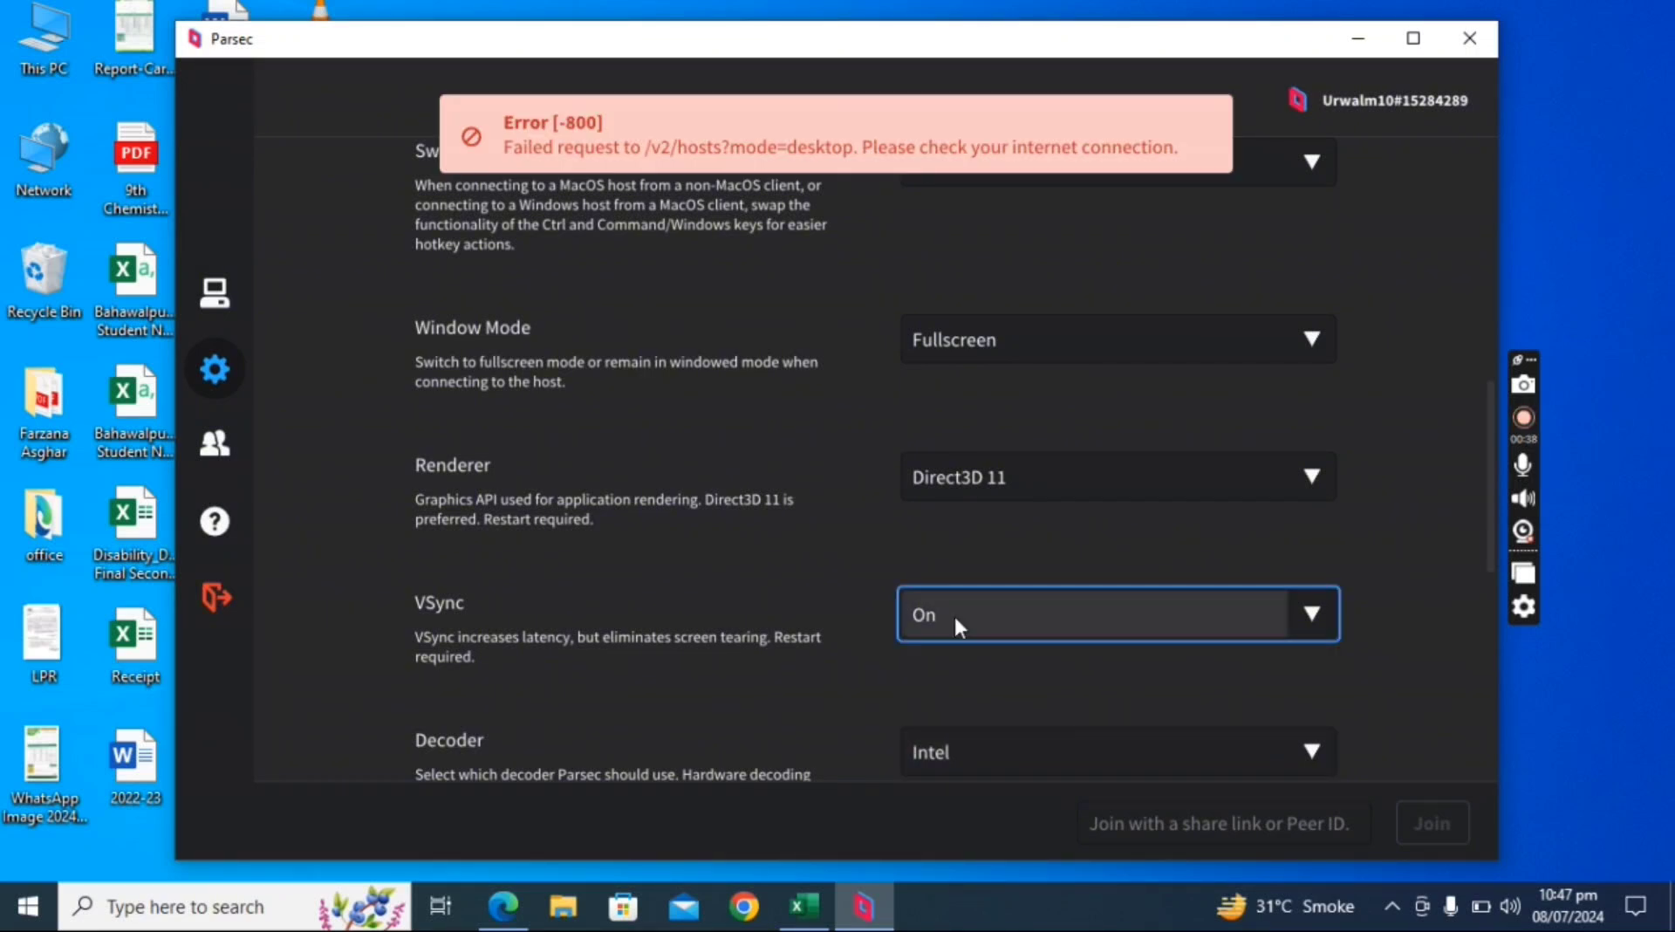
pyautogui.click(954, 615)
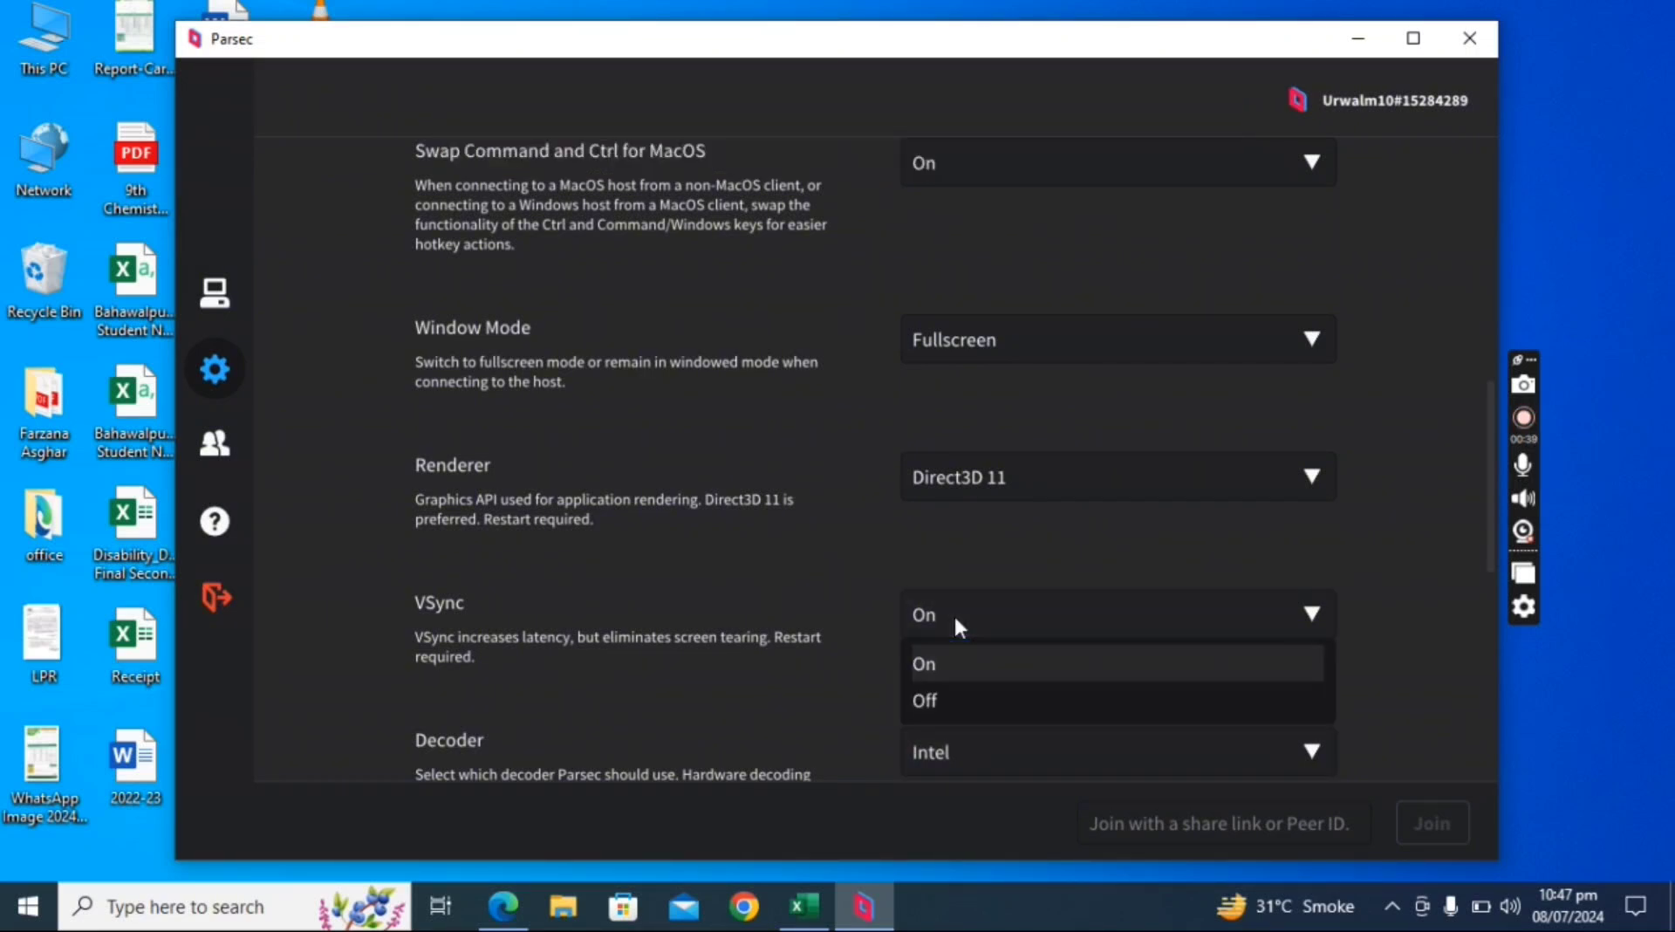
pyautogui.click(967, 689)
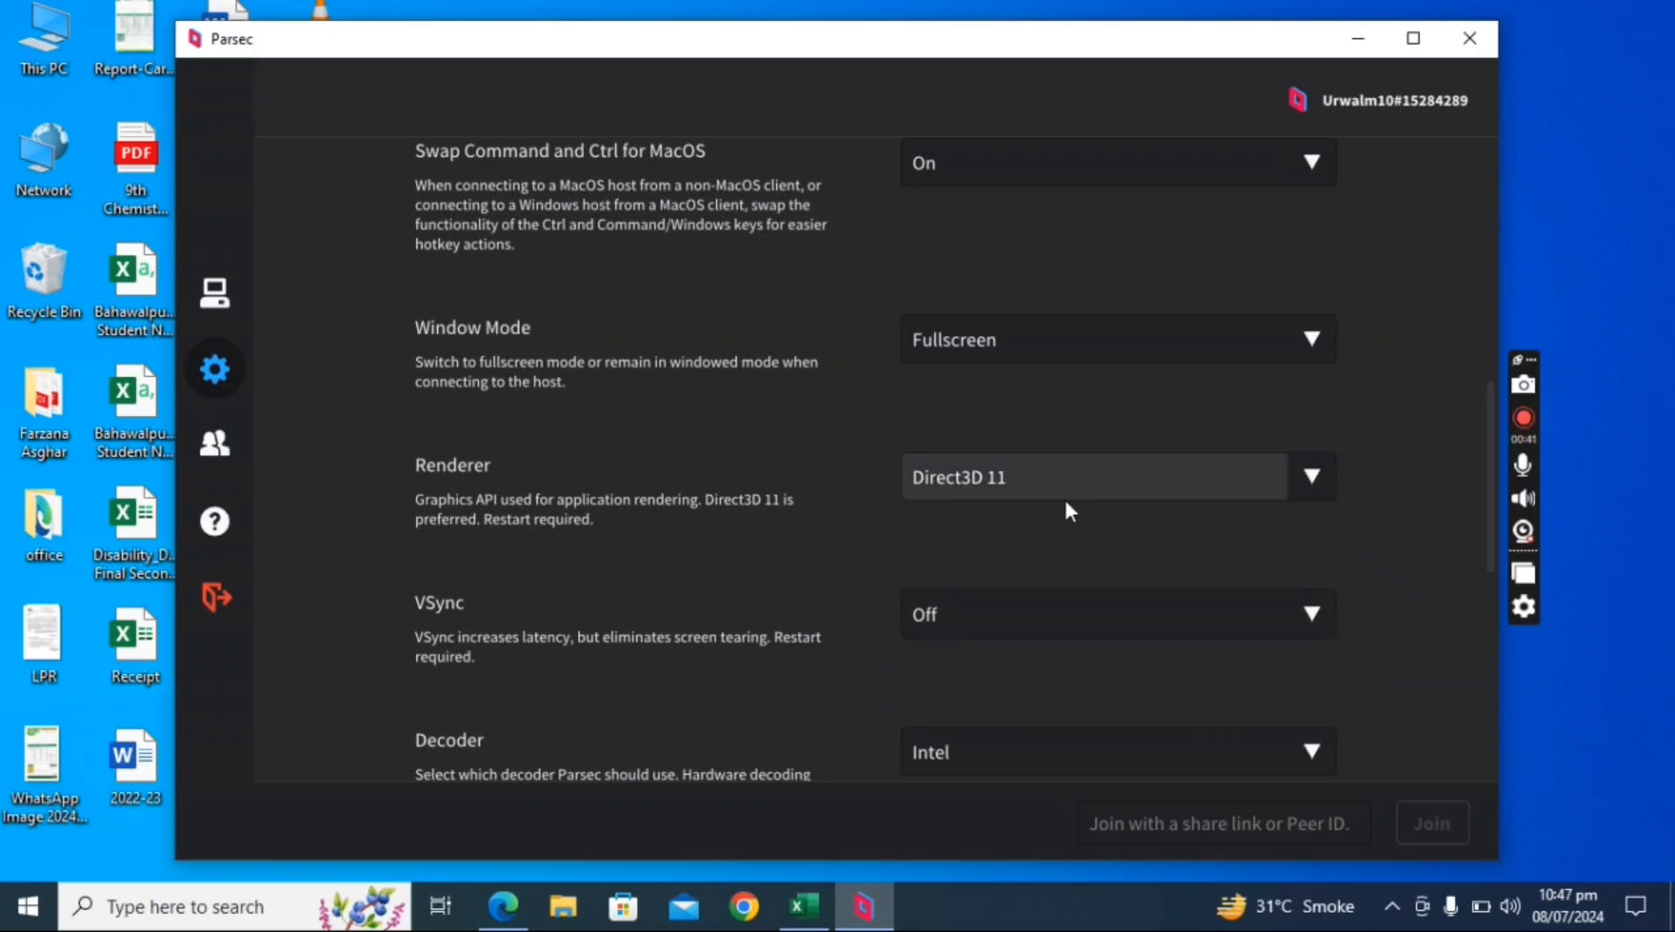
# Turn H.265 (HEVC) streaming On
pyautogui.press('Tab')
pyautogui.press('Tab')
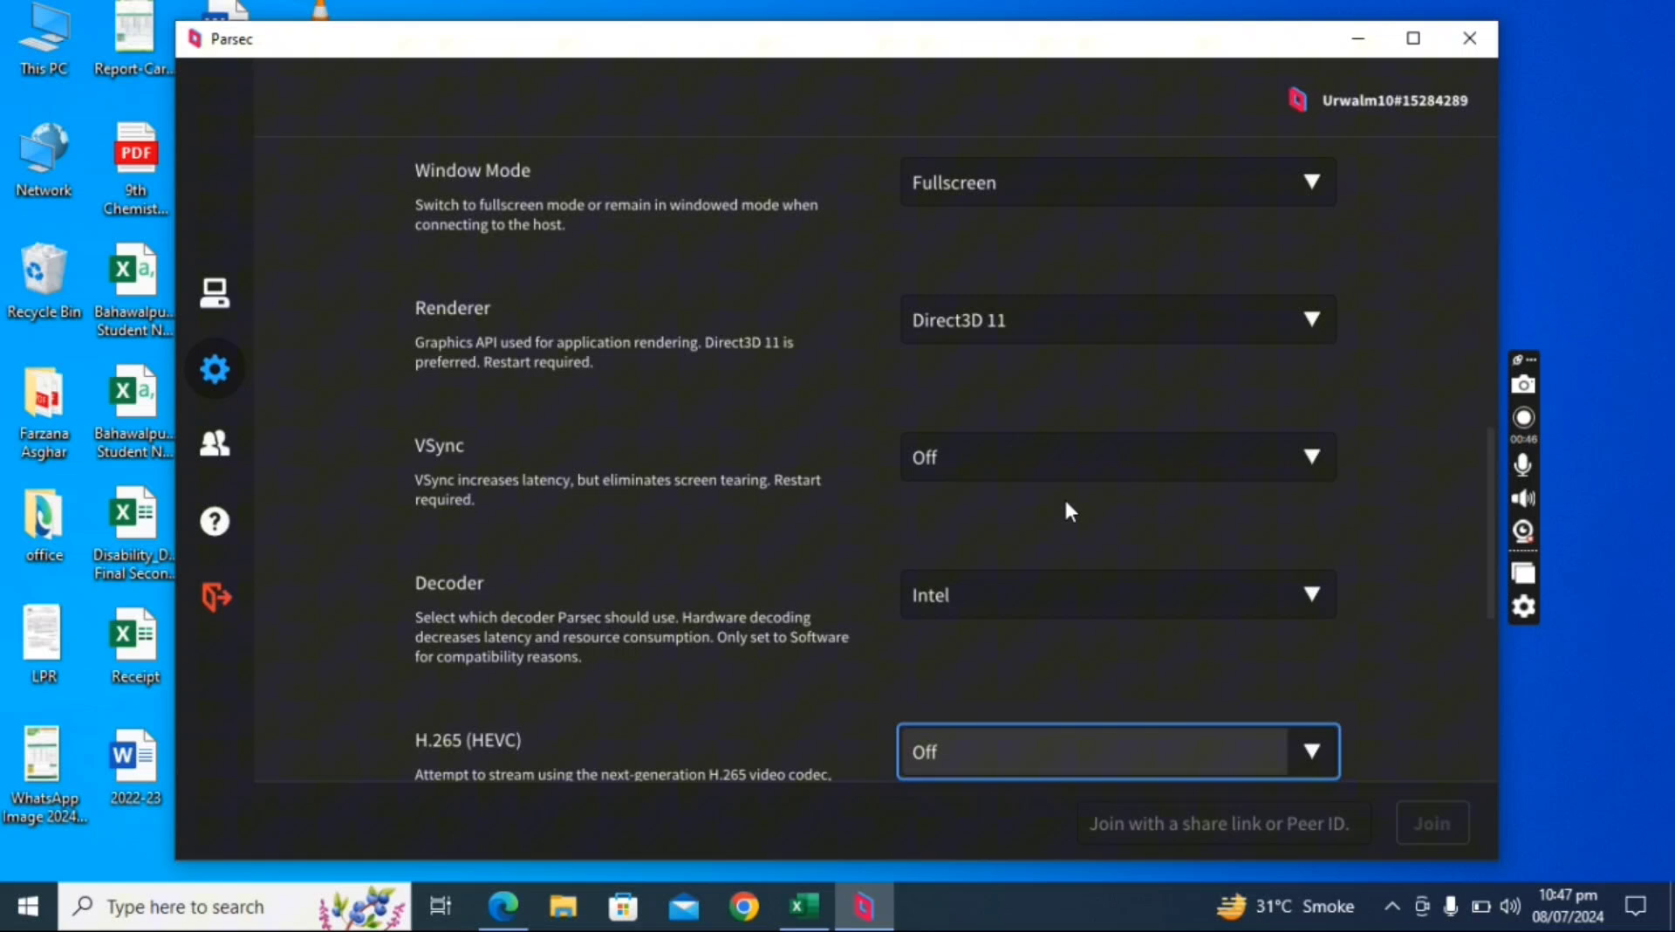
pyautogui.press('Tab')
pyautogui.hotkey('shift', 'Tab')
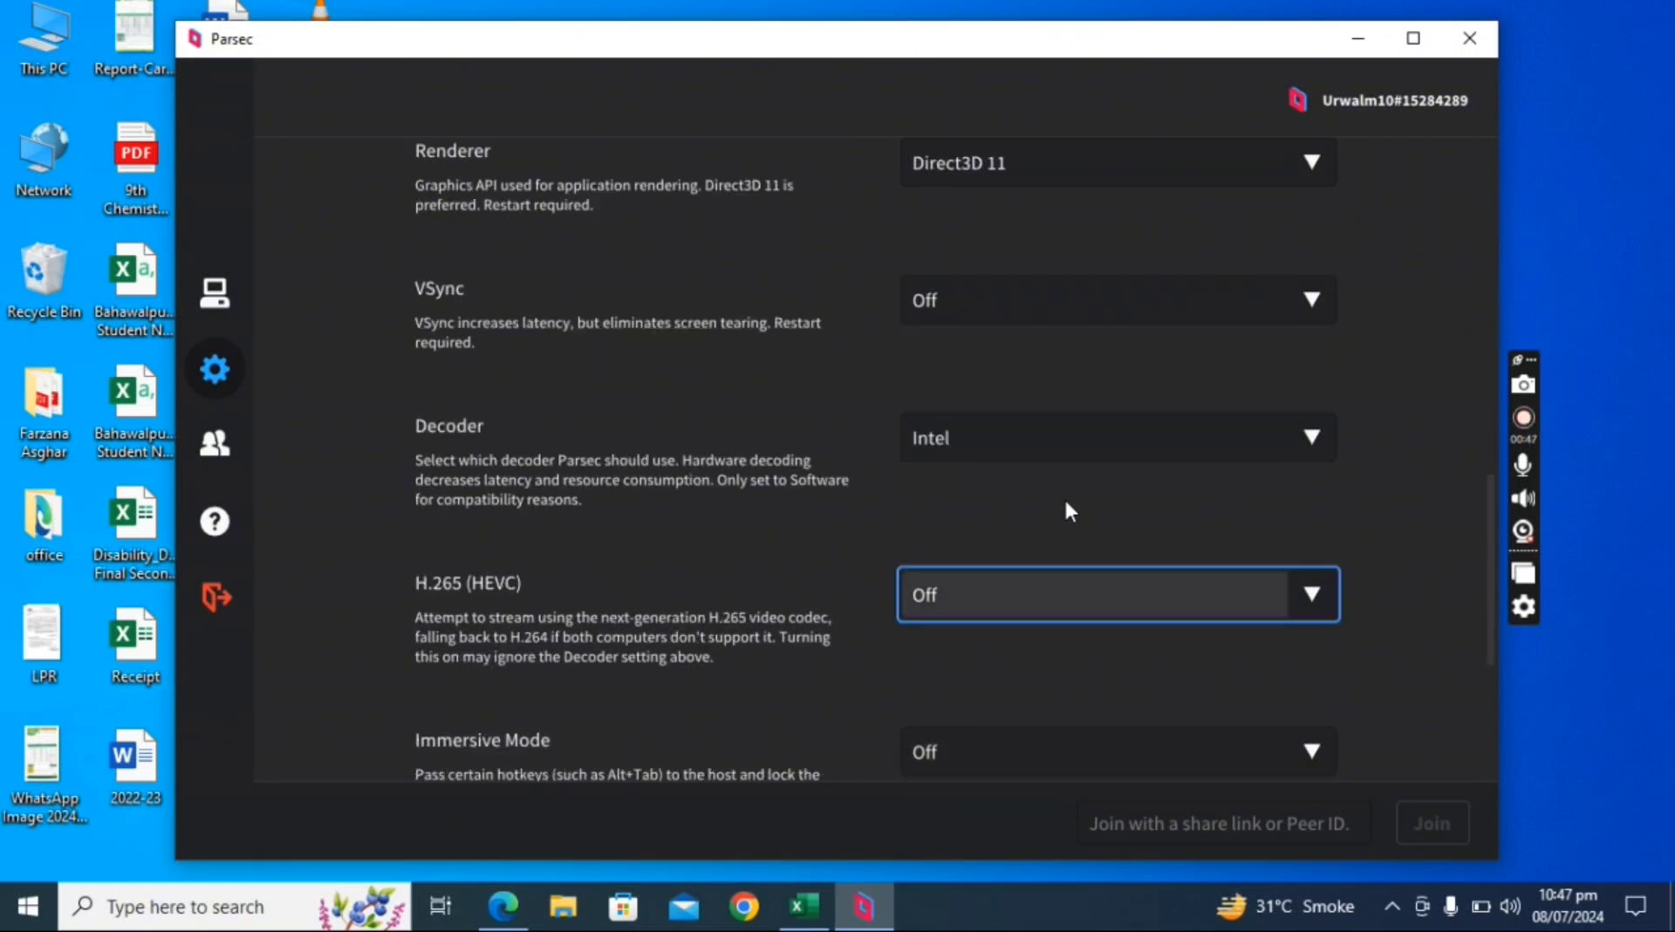
pyautogui.click(1069, 608)
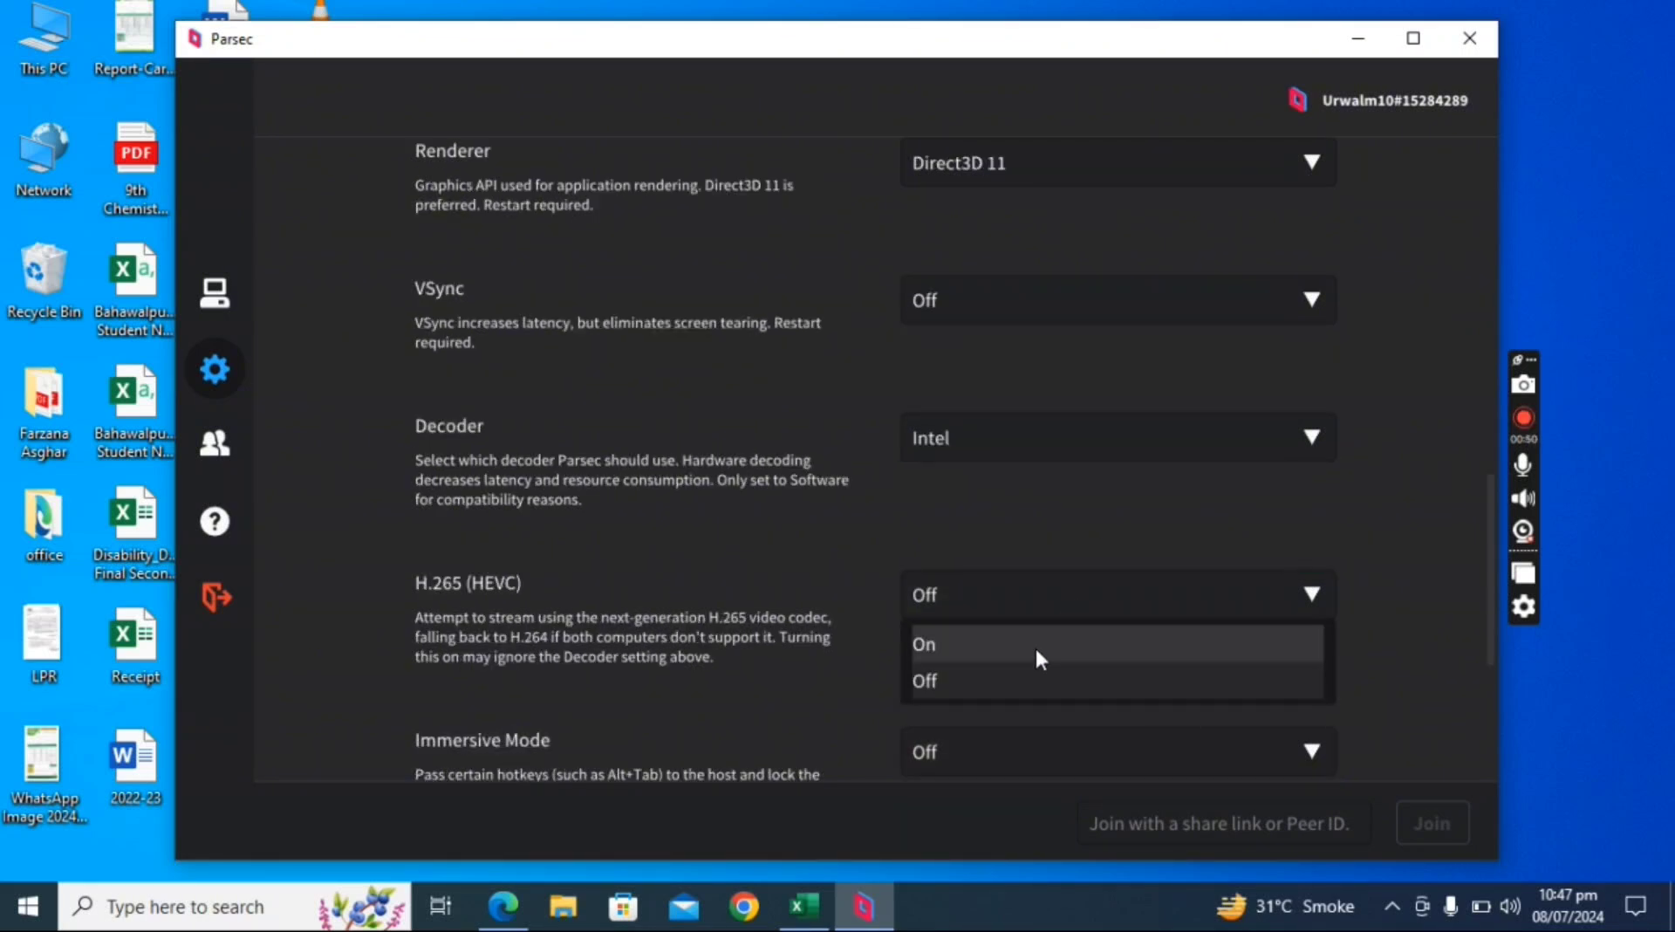
pyautogui.click(983, 651)
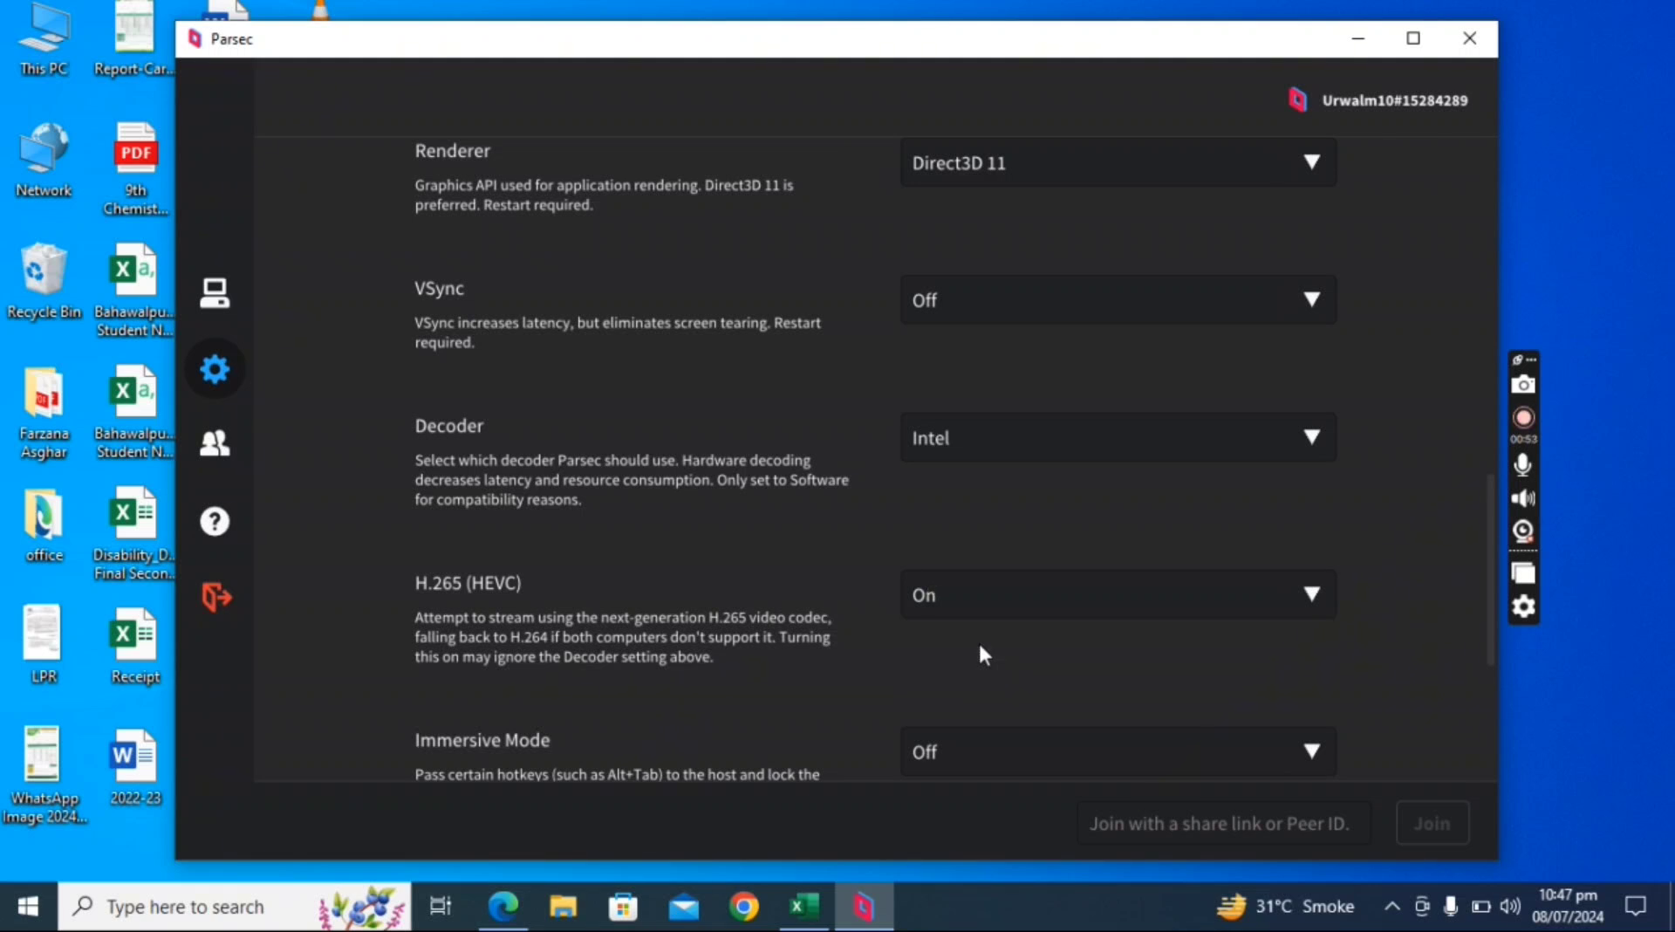
# Leave Immersive Mode set to Off and return to the top of the settings
pyautogui.press('Tab')
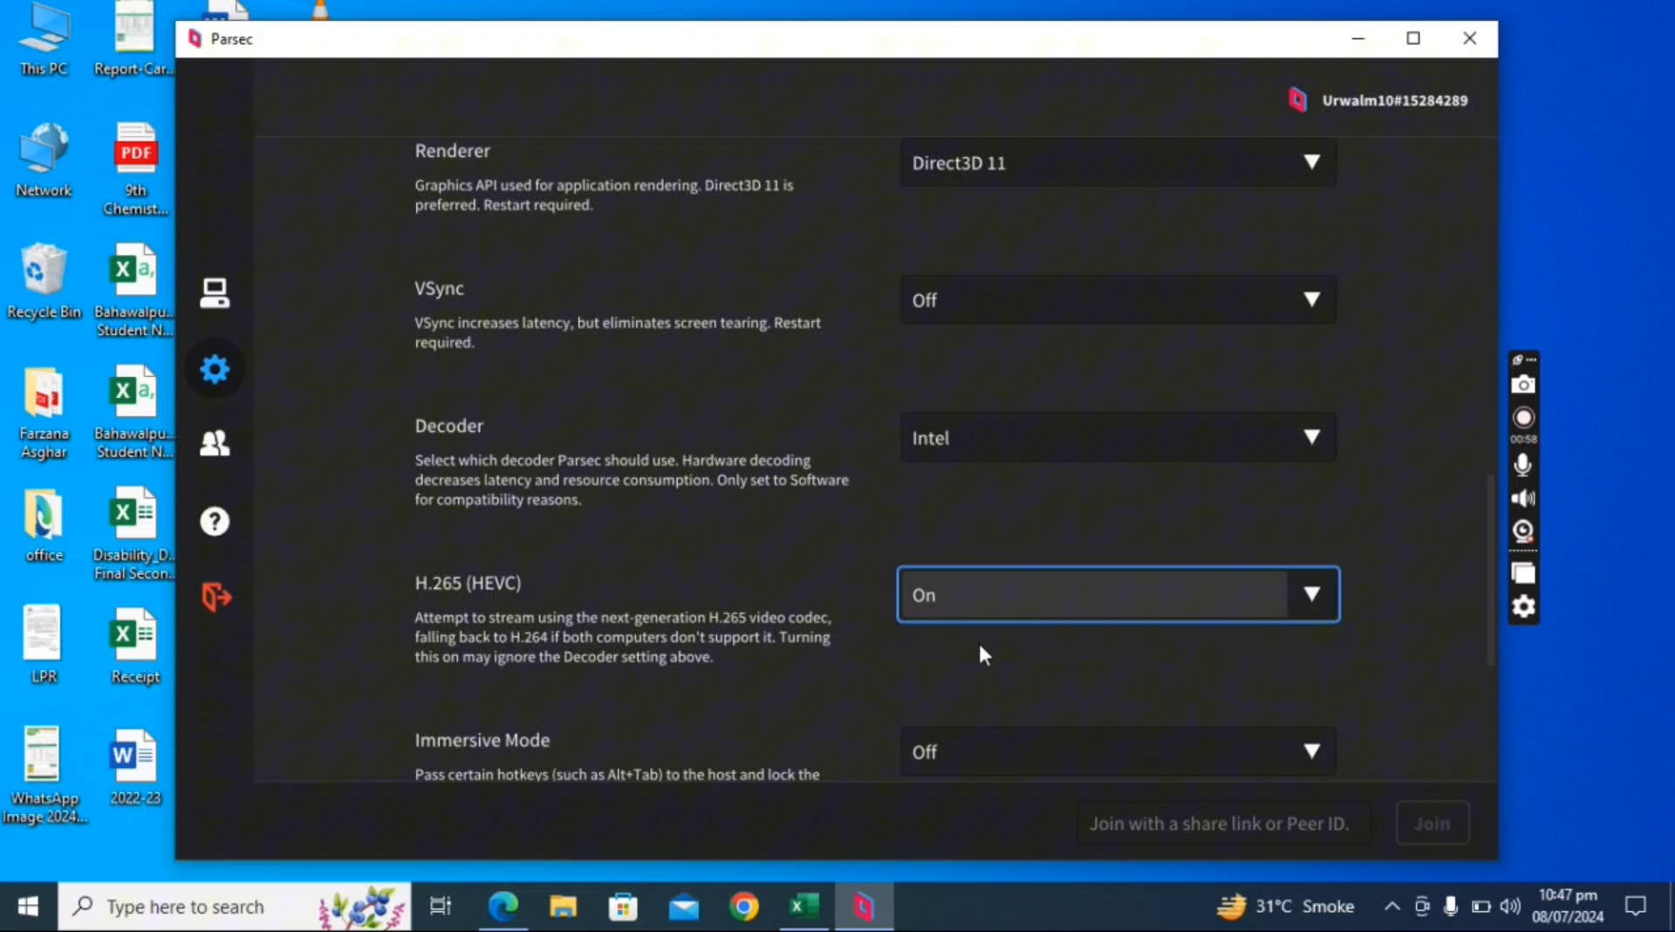
pyautogui.press('Tab')
pyautogui.press('Tab')
pyautogui.press('Tab')
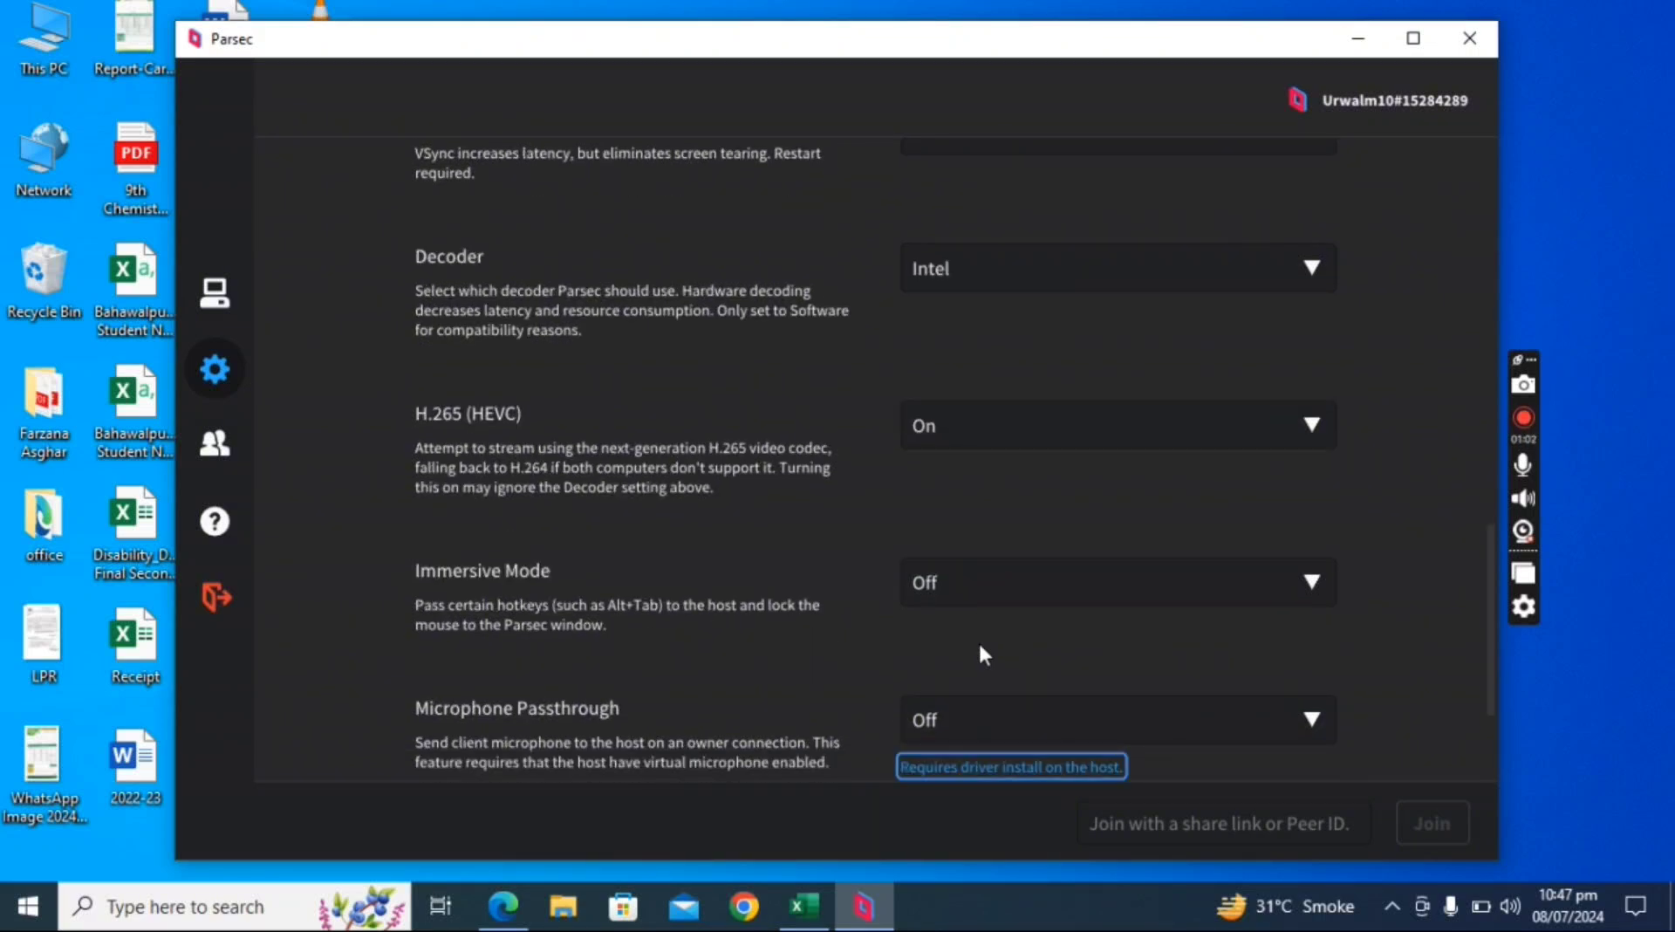
pyautogui.click(932, 584)
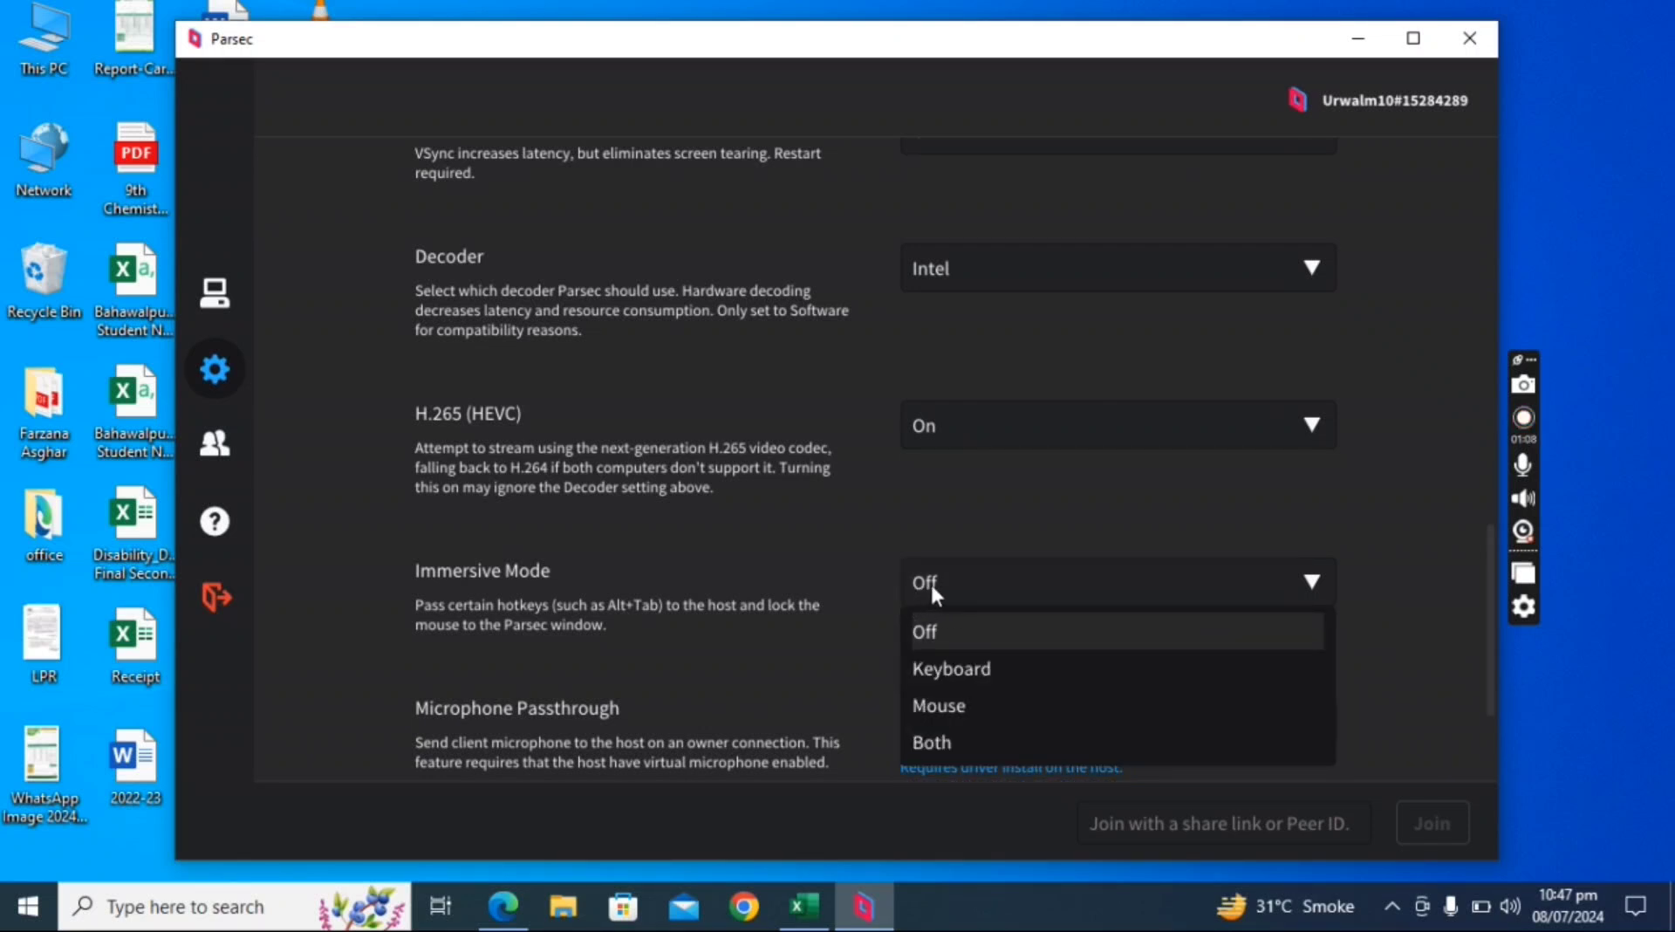
pyautogui.click(936, 629)
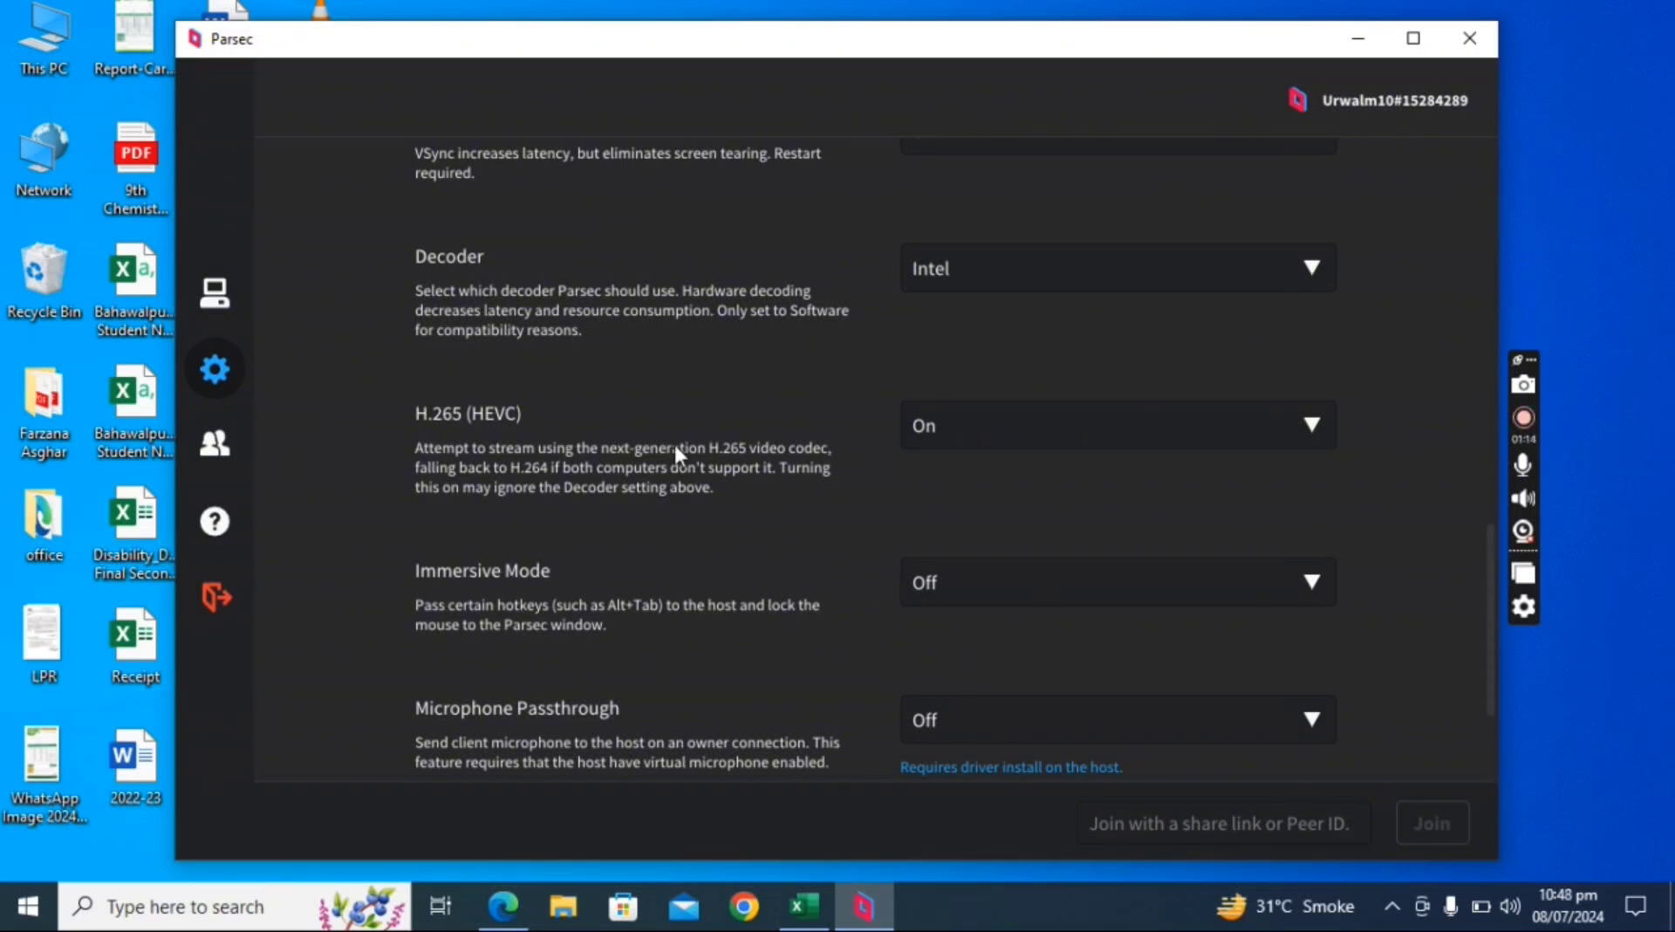
pyautogui.hotkey('shift', 'Tab')
pyautogui.hotkey('shift', 'Tab')
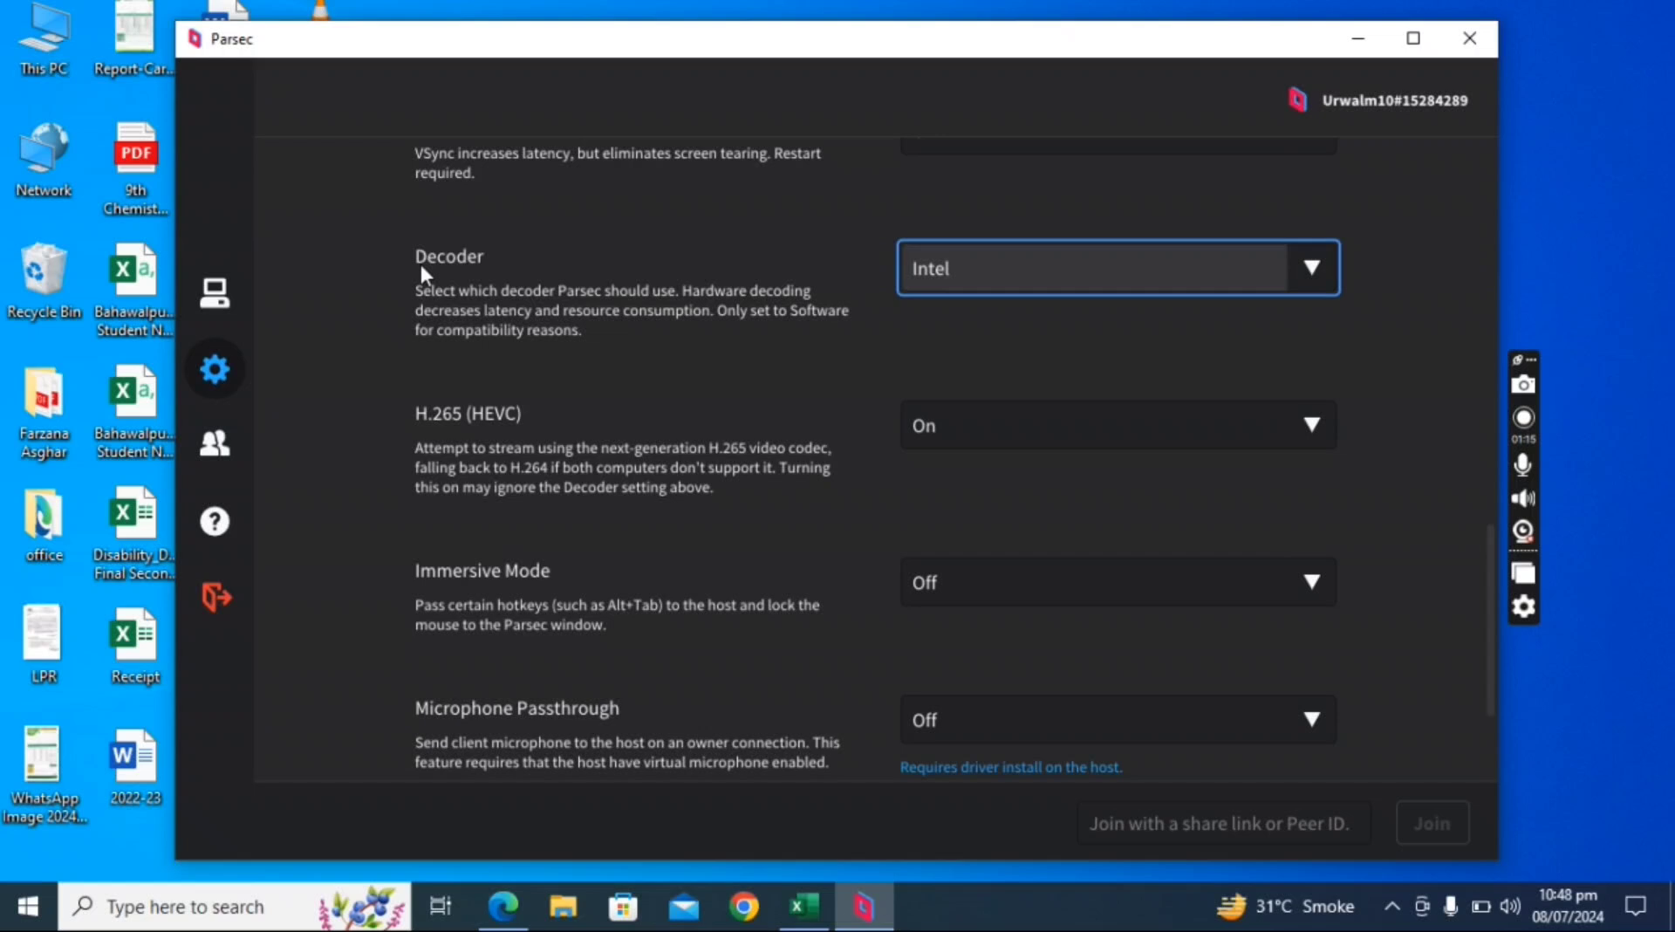
pyautogui.hotkey('shift', 'Tab')
pyautogui.hotkey('shift', 'Tab')
pyautogui.hotkey('shift', 'Tab')
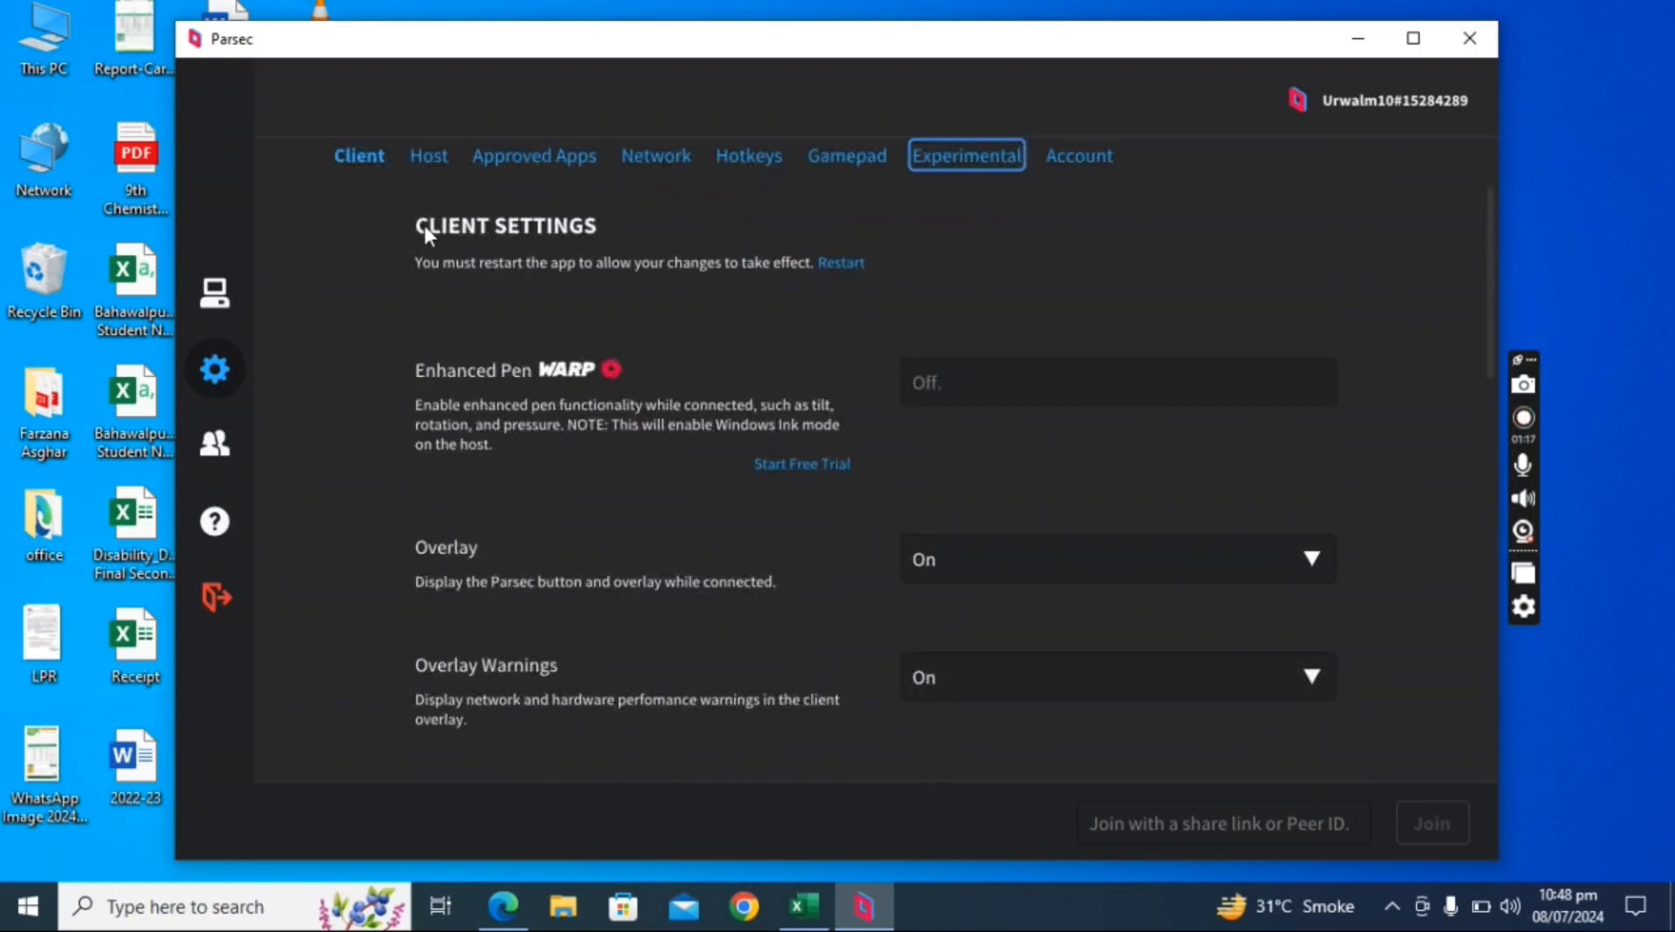
# On the Host tab, raise the bandwidth limit from 10 Mbps to 50 Mbps
pyautogui.click(428, 157)
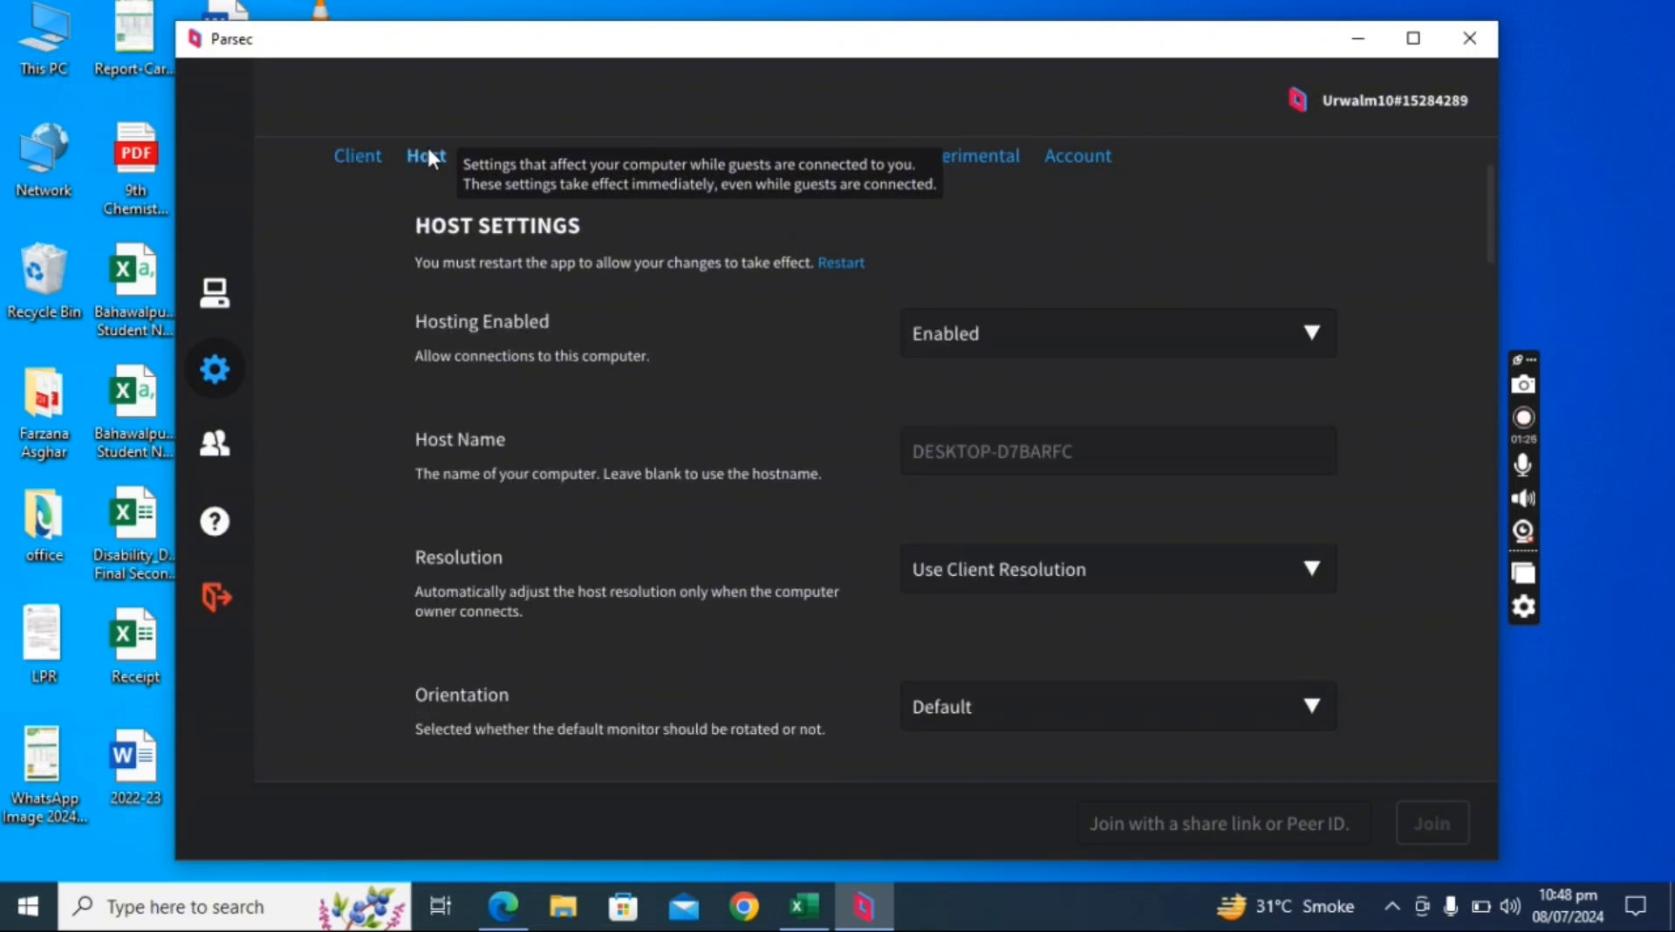
pyautogui.press('Tab')
pyautogui.press('Tab')
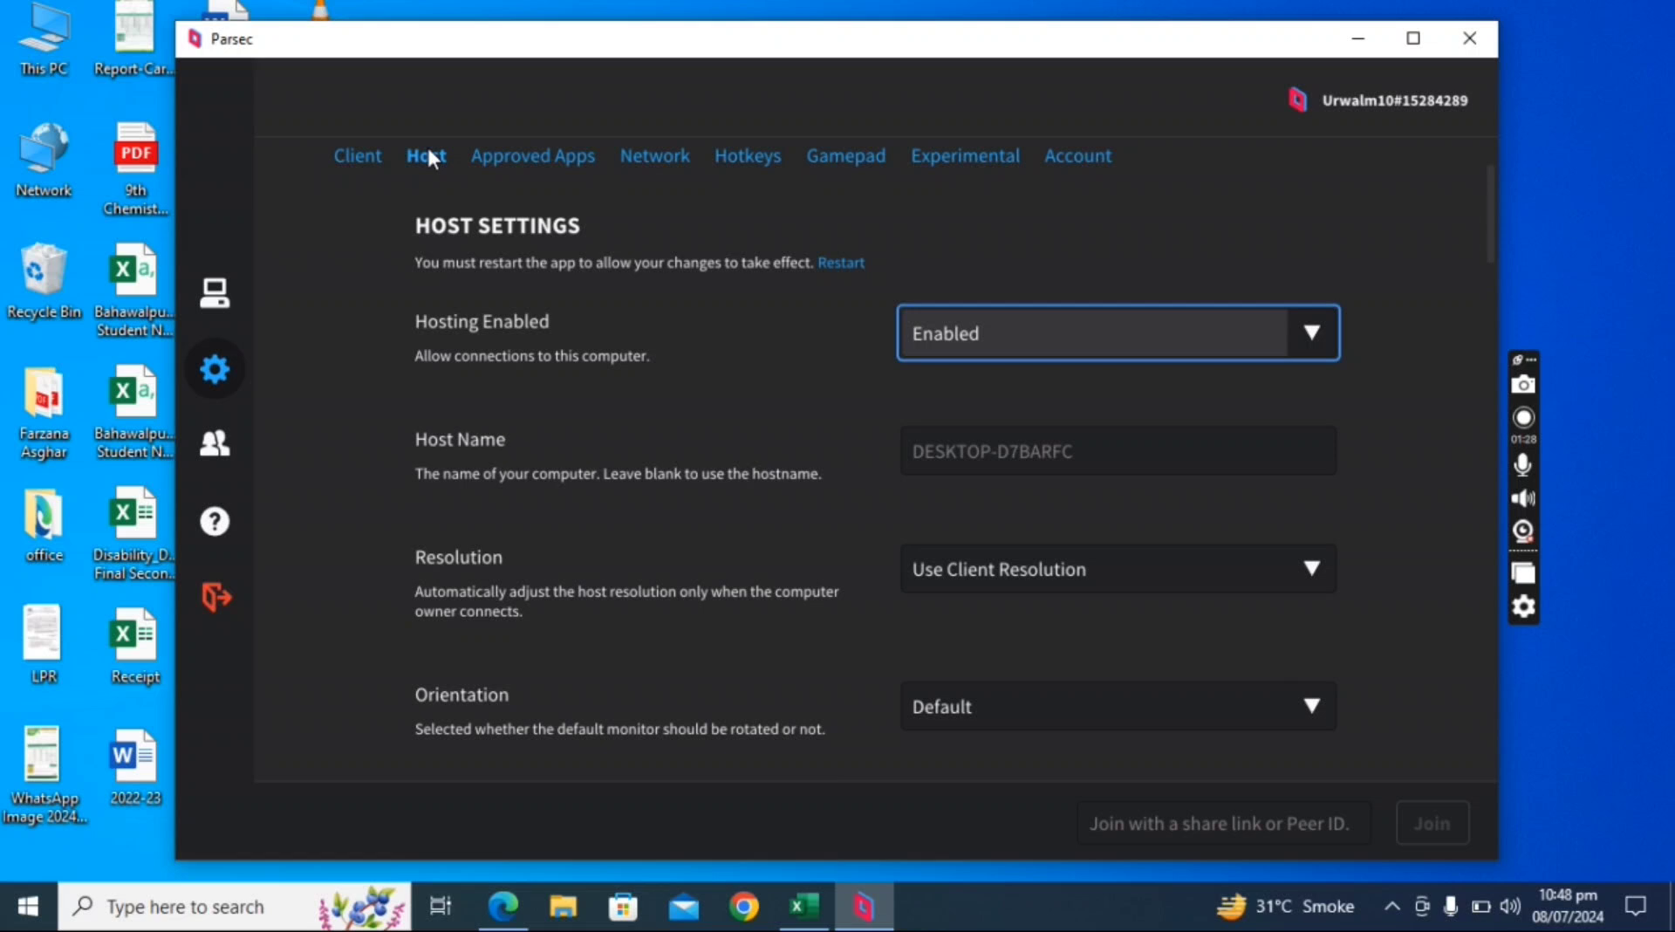
pyautogui.press('Tab')
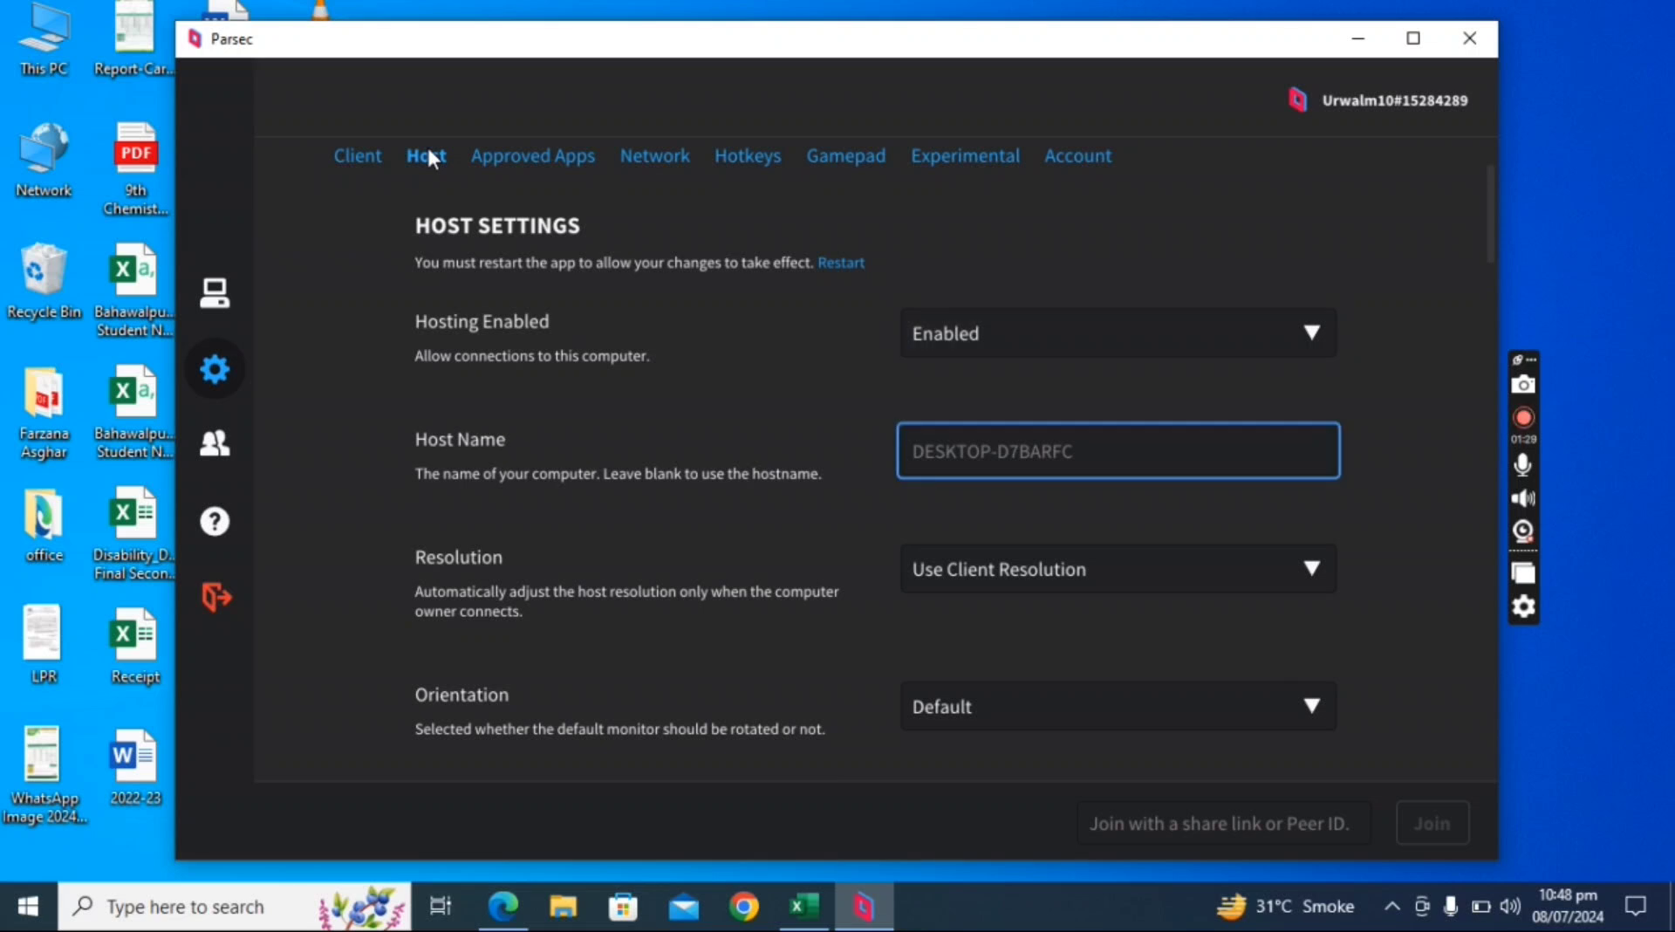
pyautogui.press('Tab')
pyautogui.press('Tab')
pyautogui.press('Tab')
pyautogui.press('Tab')
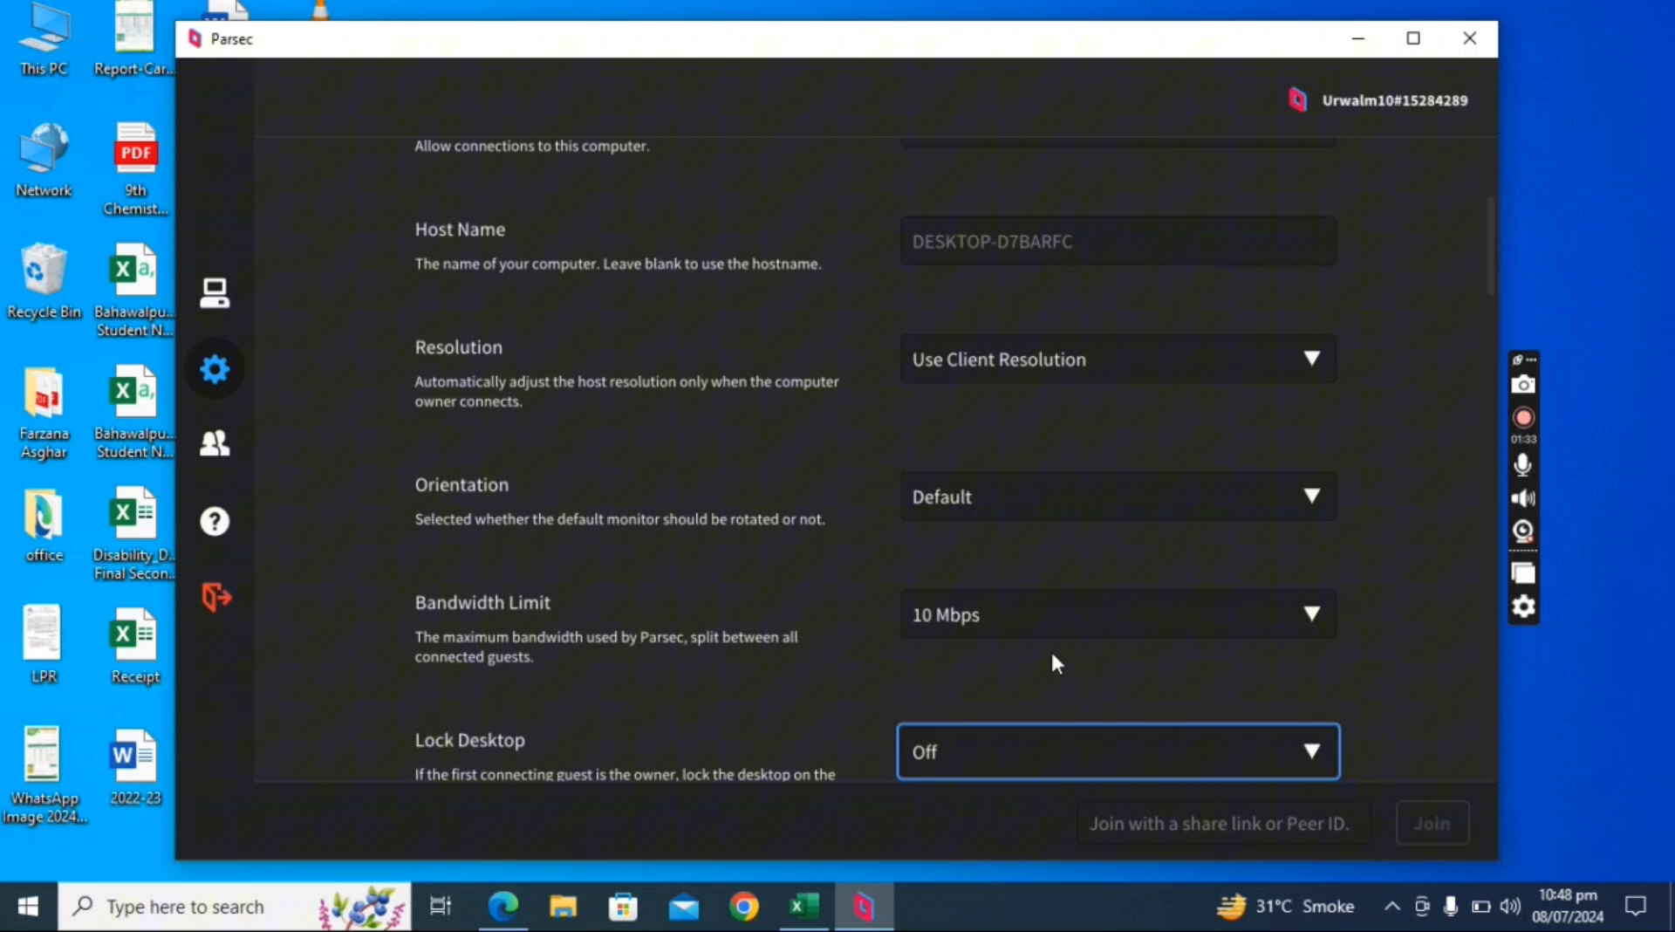
pyautogui.click(1050, 621)
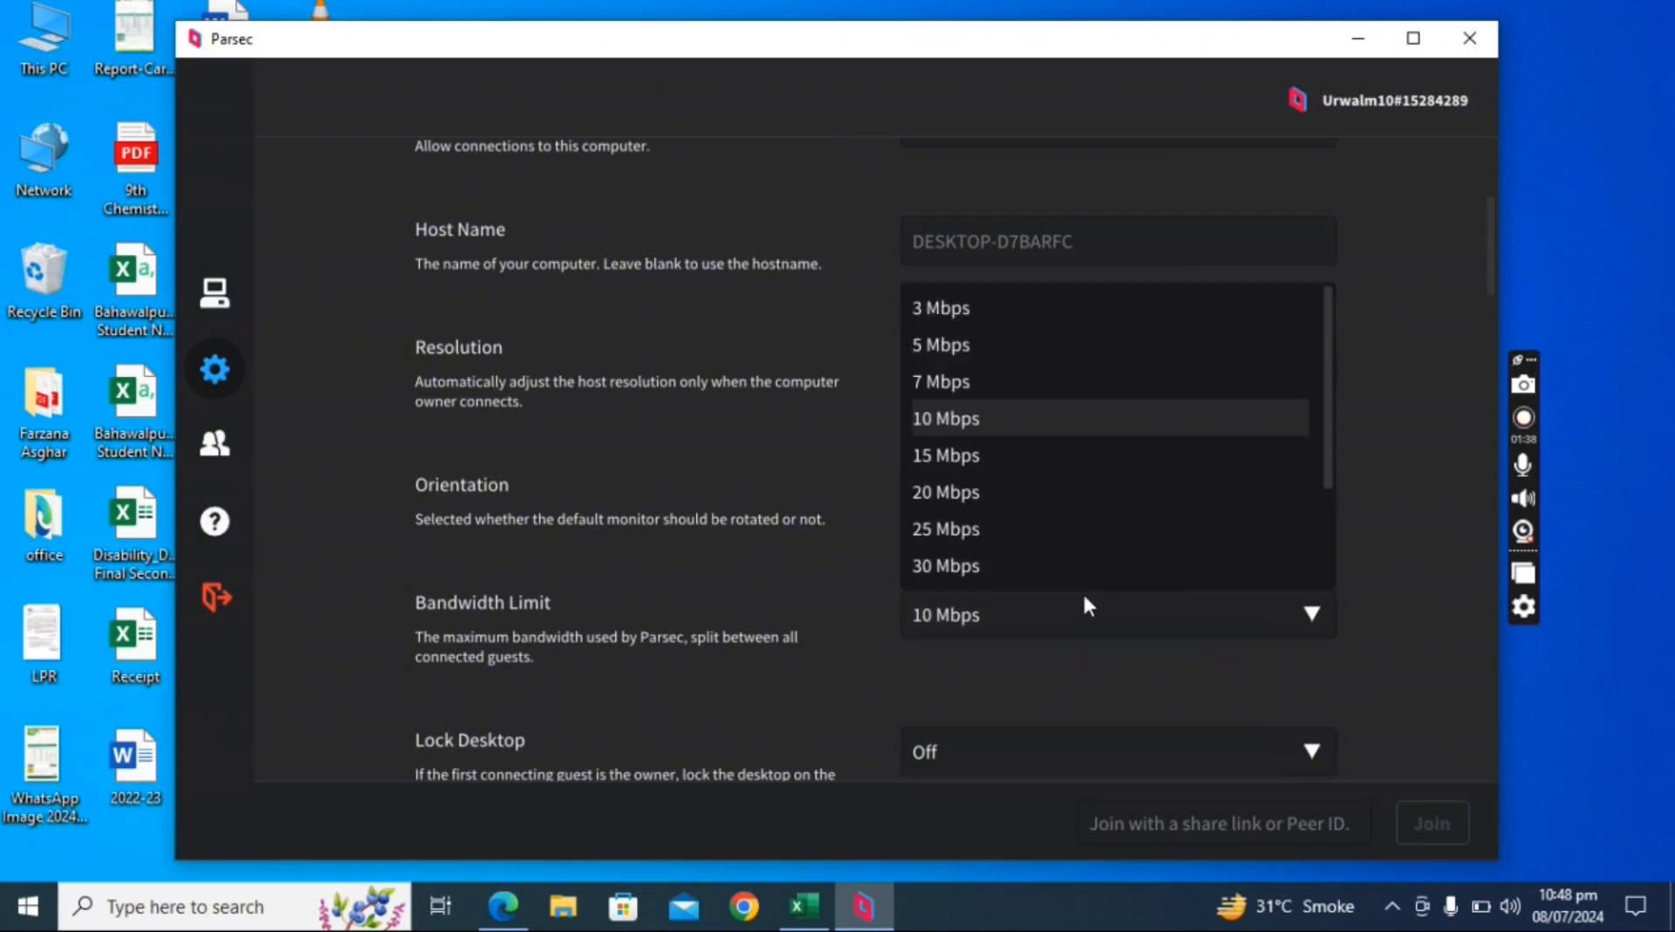
pyautogui.press('Down')
pyautogui.press('Down')
pyautogui.press('Down')
pyautogui.press('Down')
pyautogui.press('Down')
pyautogui.press('Down')
pyautogui.press('Down')
pyautogui.press('Down')
pyautogui.press('Down')
pyautogui.press('Down')
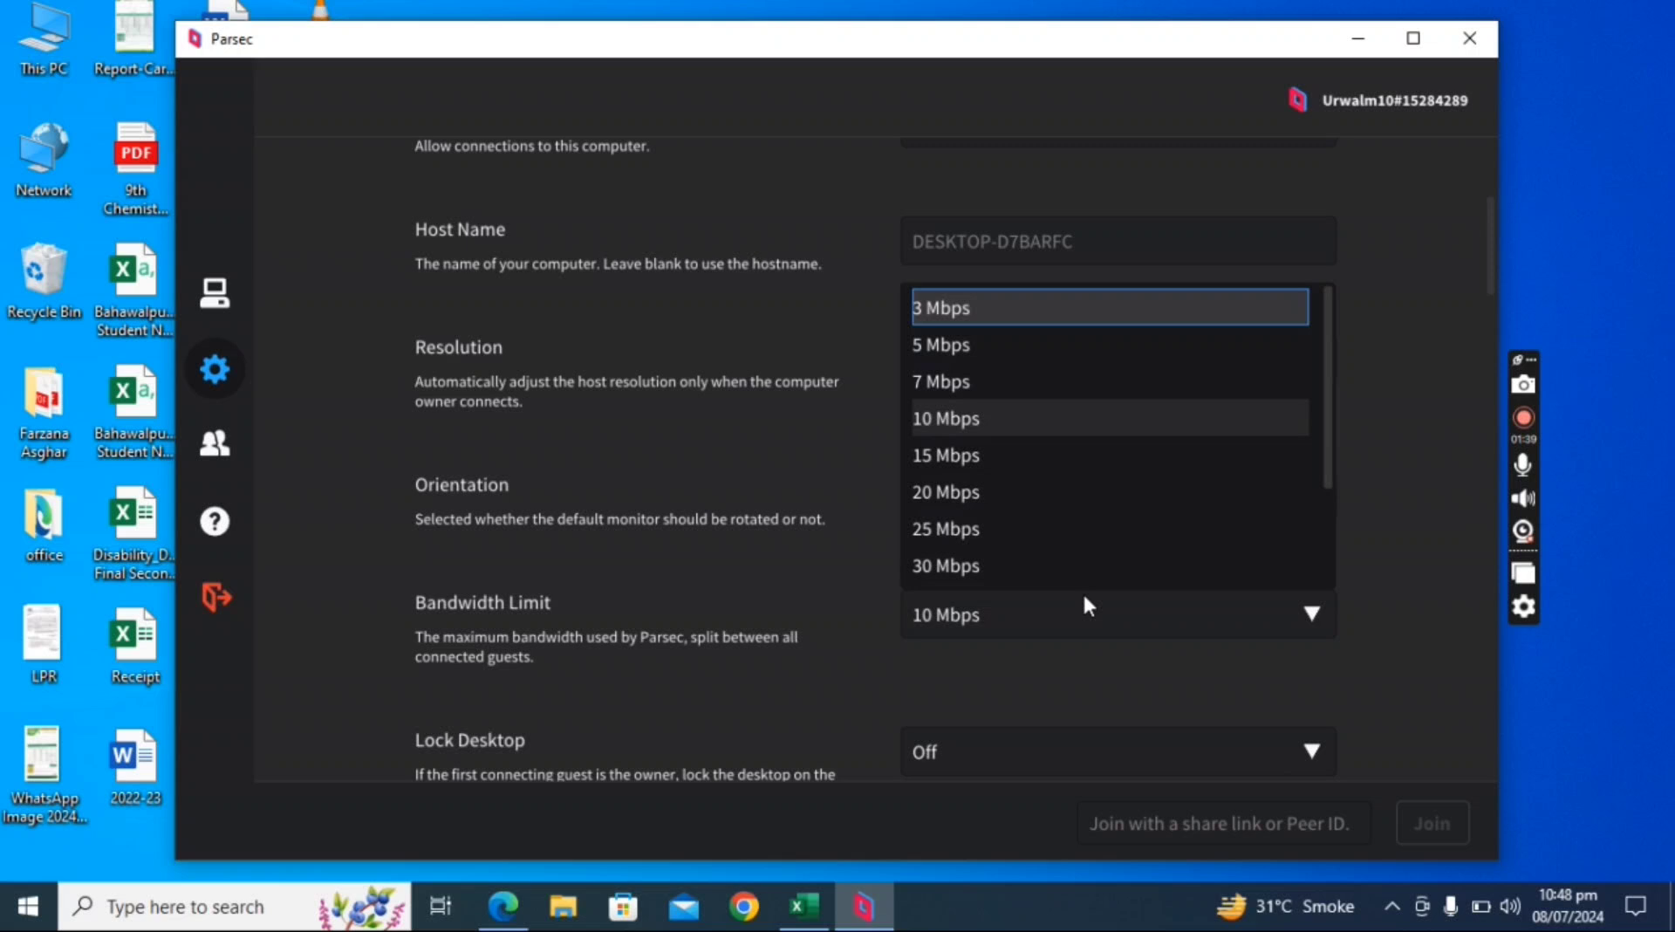
pyautogui.press('Down')
pyautogui.press('Up')
pyautogui.press('Up')
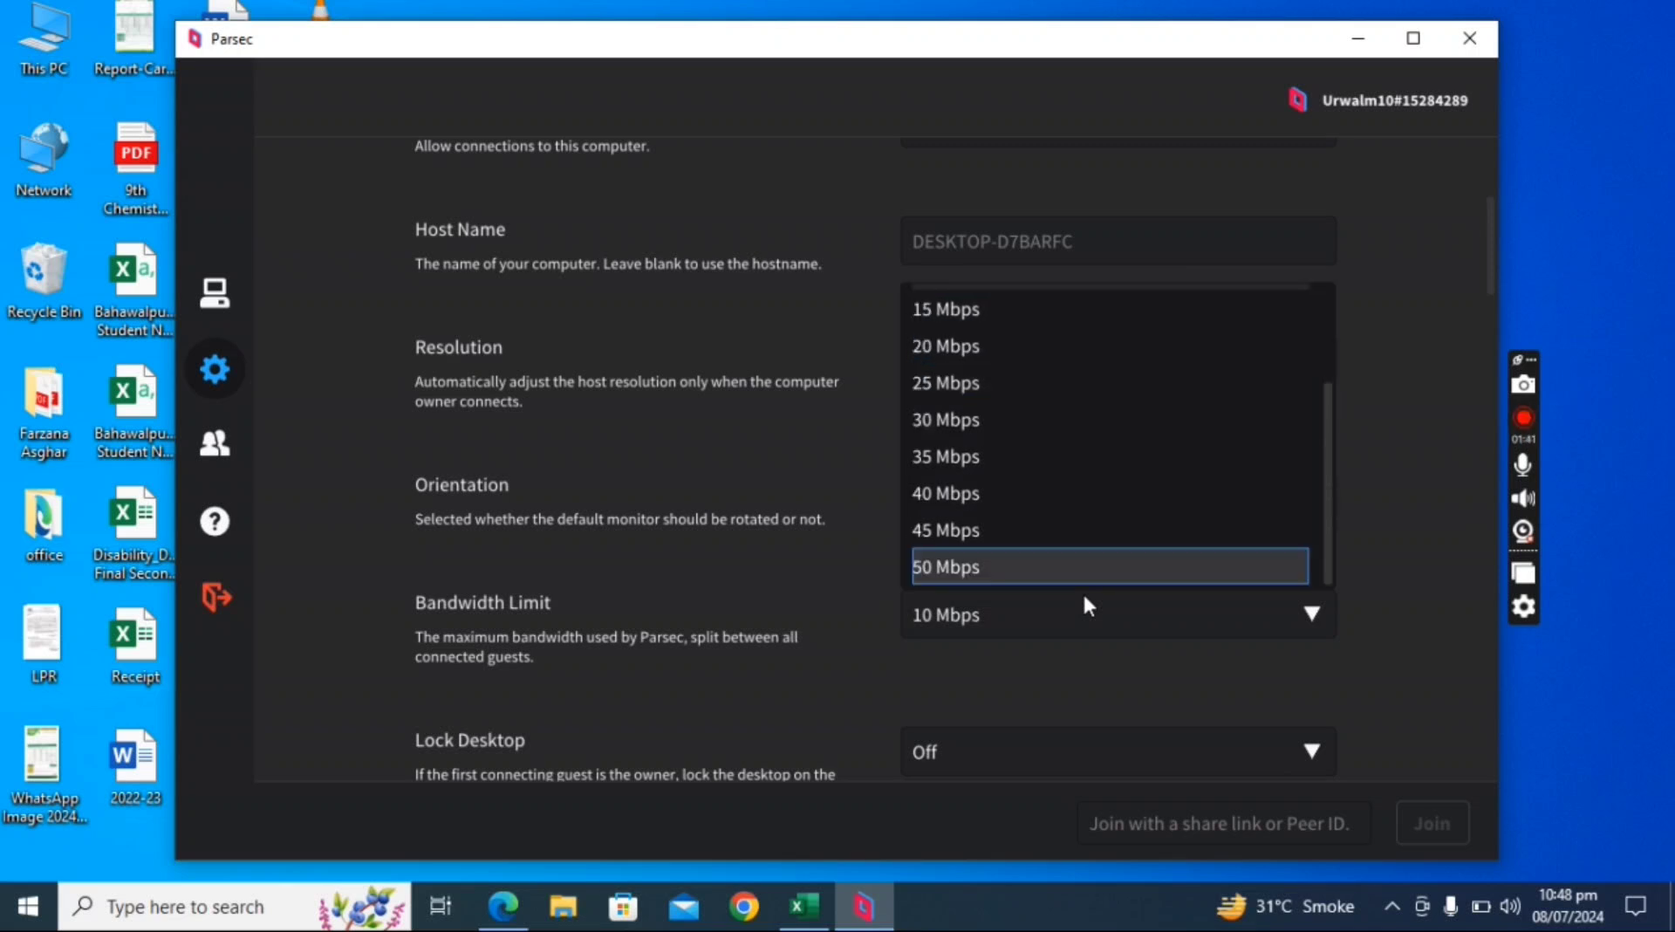
pyautogui.press('Return')
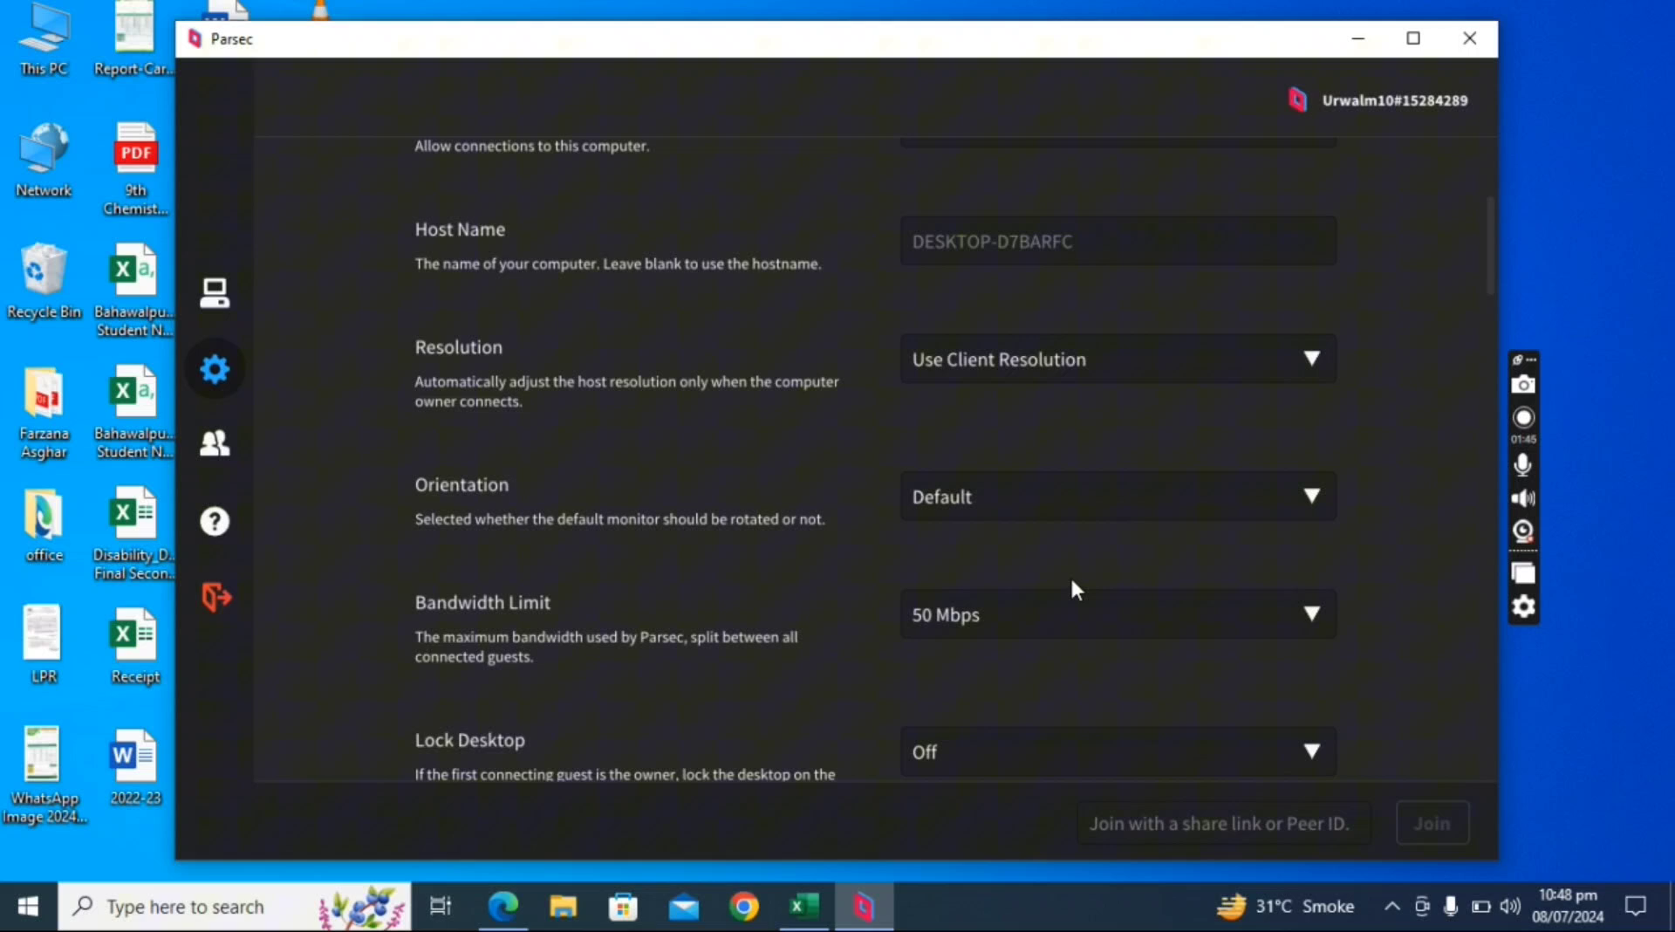
pyautogui.press('Tab')
pyautogui.press('Tab')
pyautogui.press('Tab')
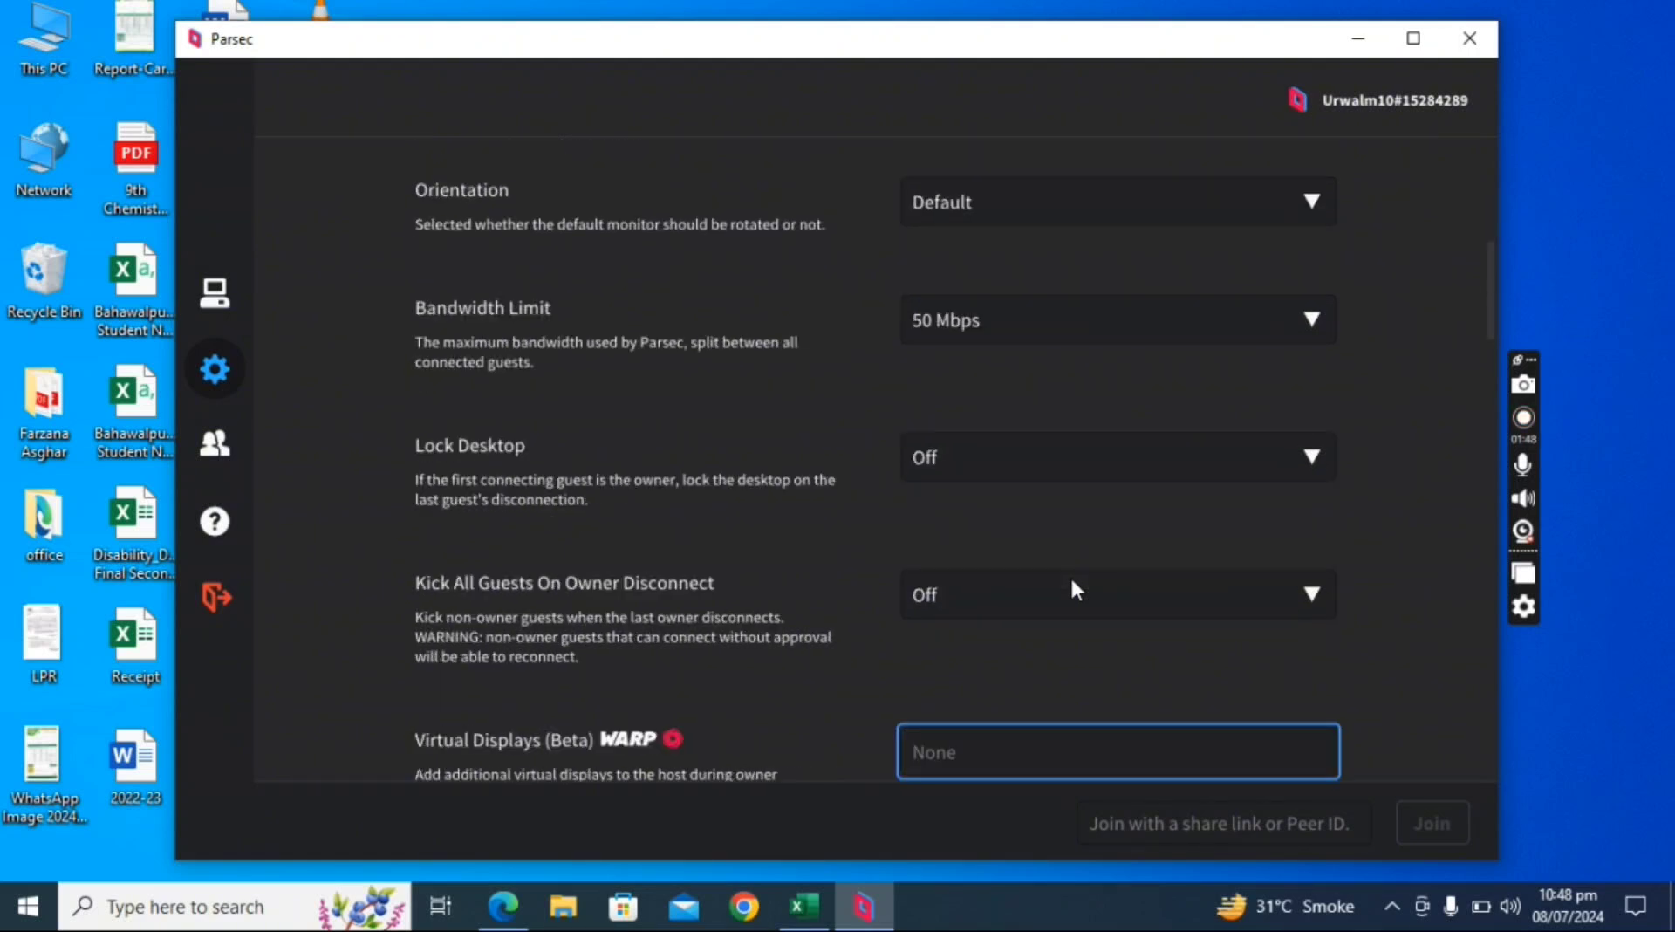
pyautogui.press('Tab')
# Change the host FPS dropdown from 60 to 240
pyautogui.press('Tab')
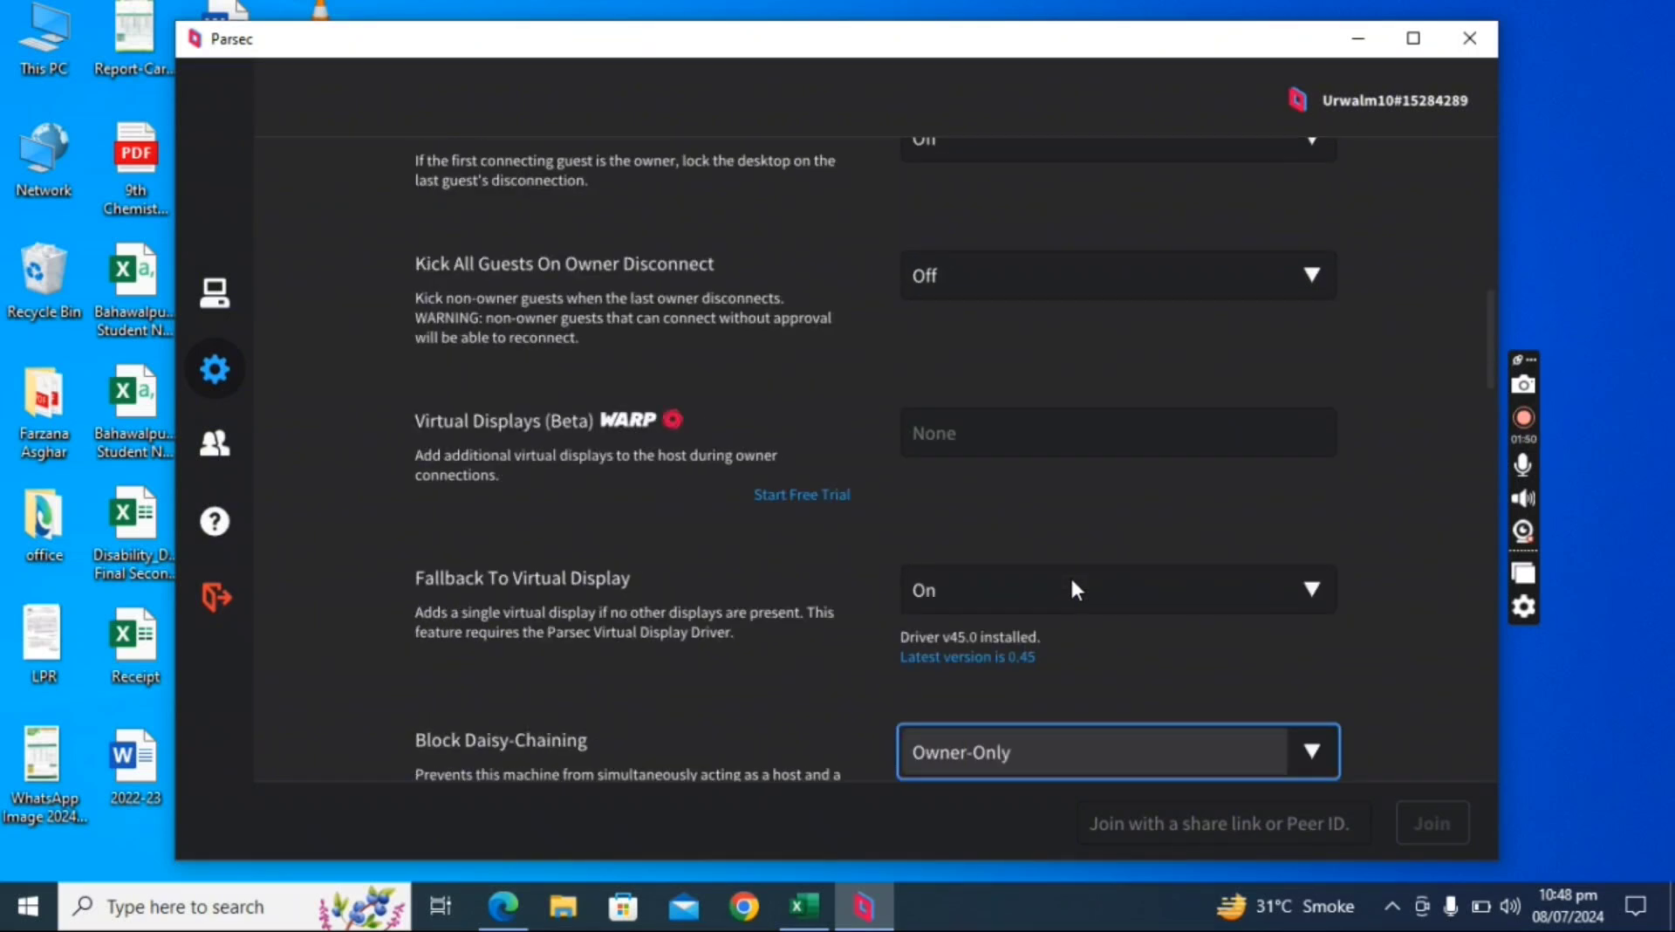
pyautogui.press('Tab')
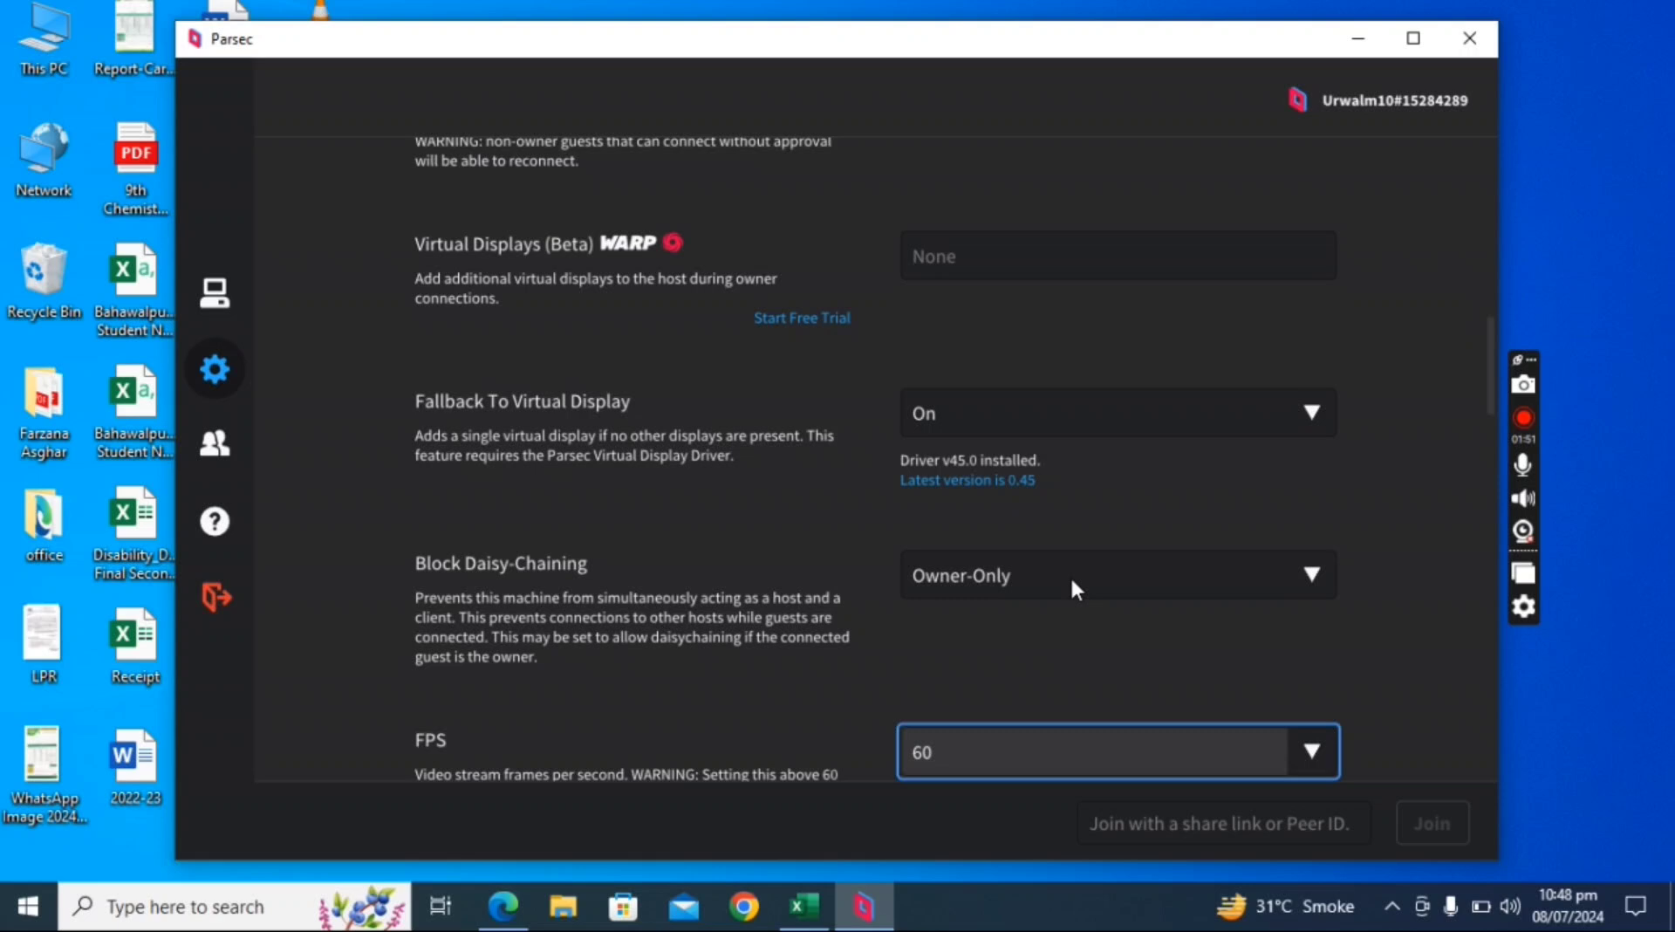
pyautogui.press('Tab')
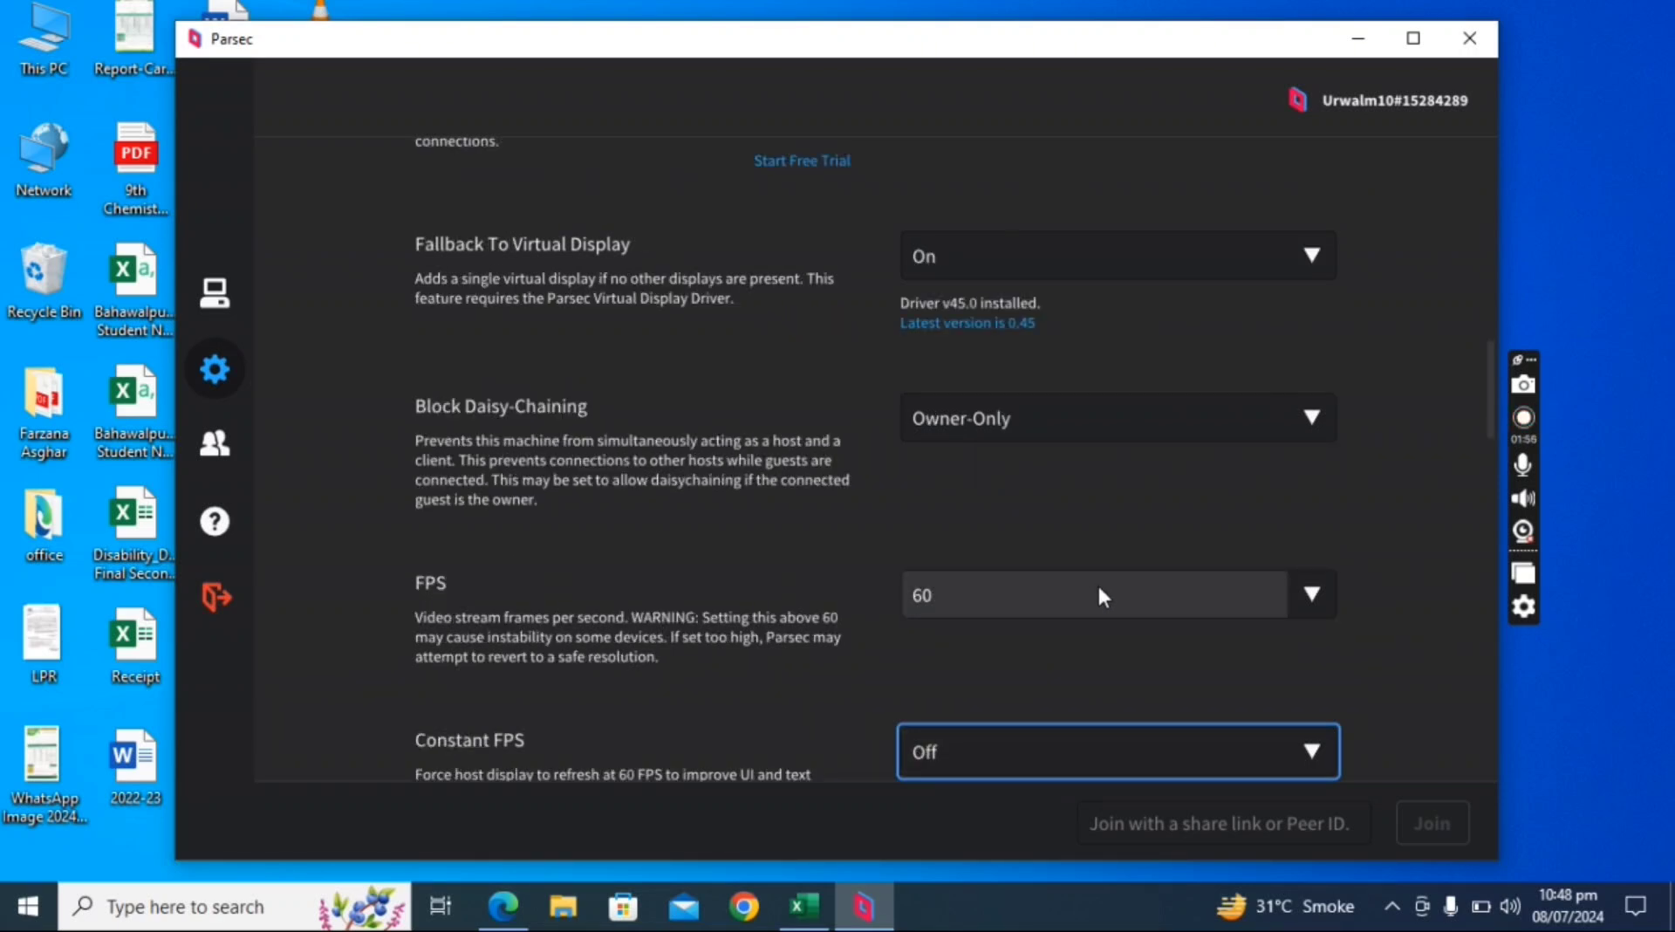
pyautogui.click(1307, 596)
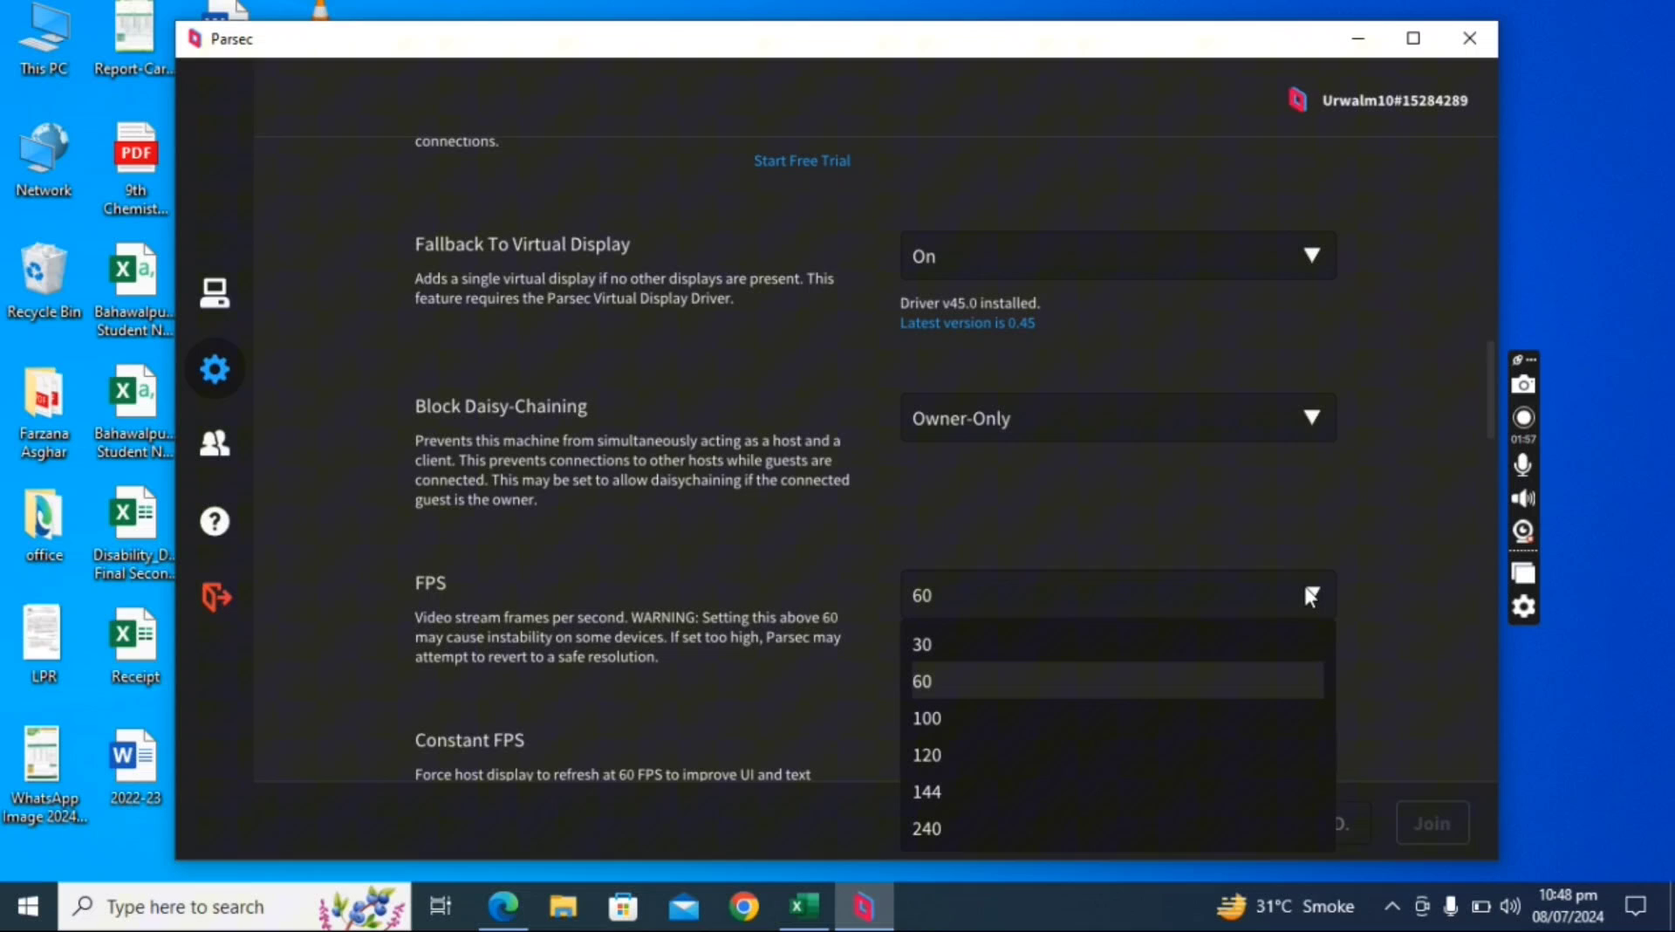
pyautogui.press('Down')
pyautogui.press('Down')
pyautogui.press('Down')
pyautogui.press('Down')
pyautogui.press('Down')
pyautogui.press('Up')
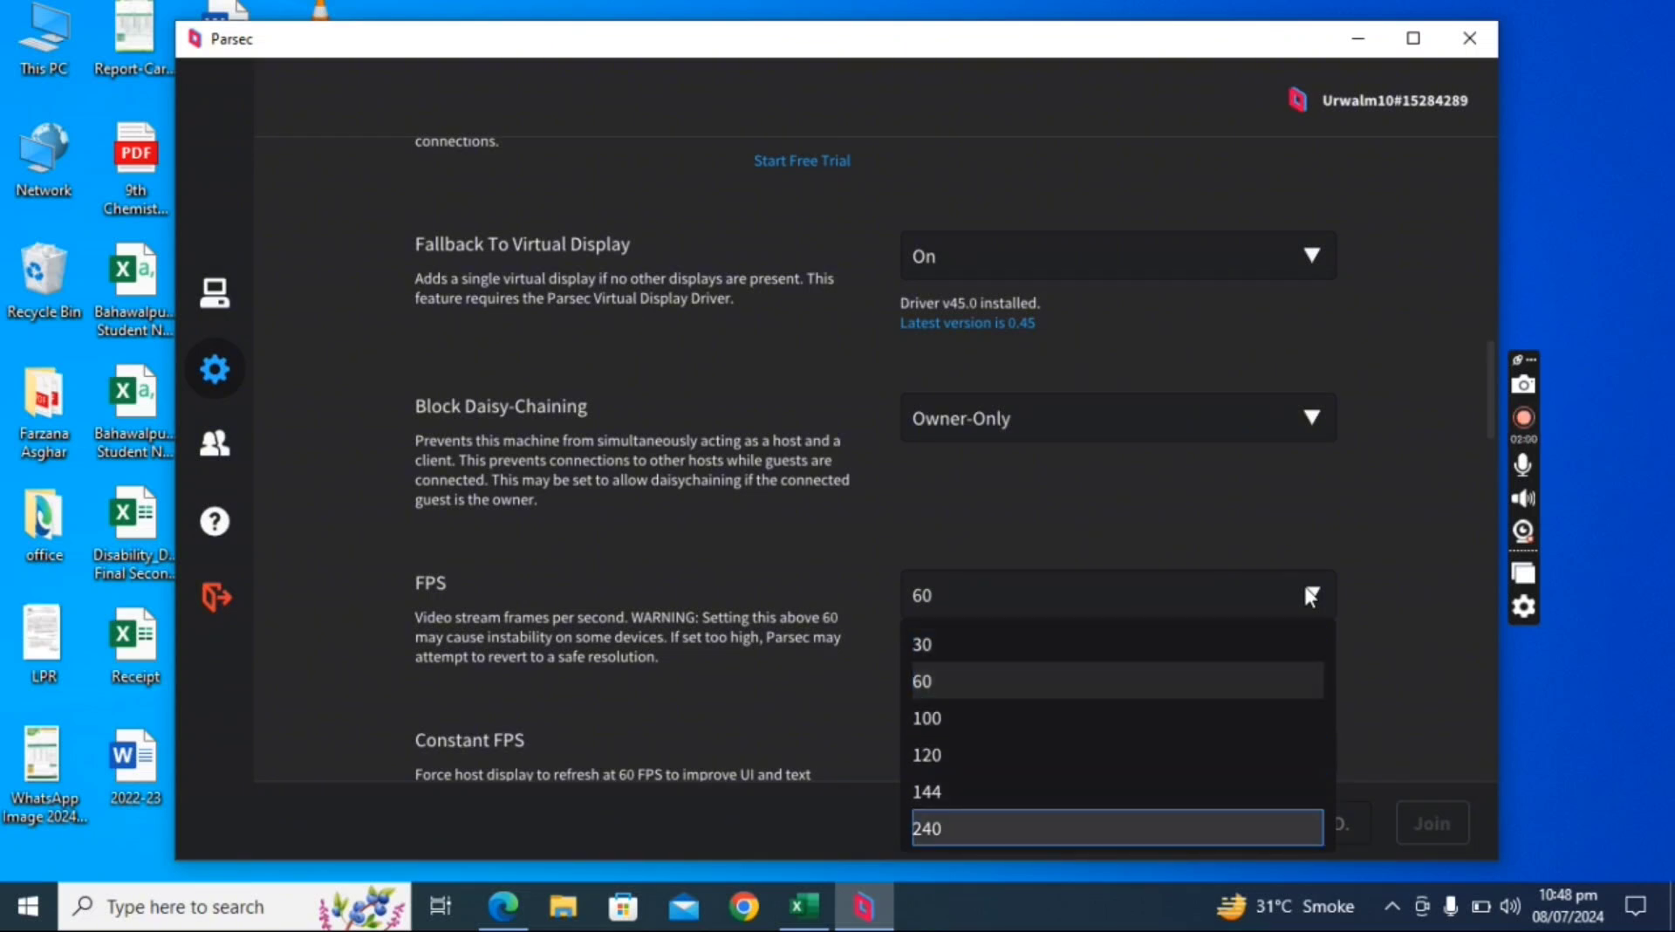
pyautogui.click(1066, 820)
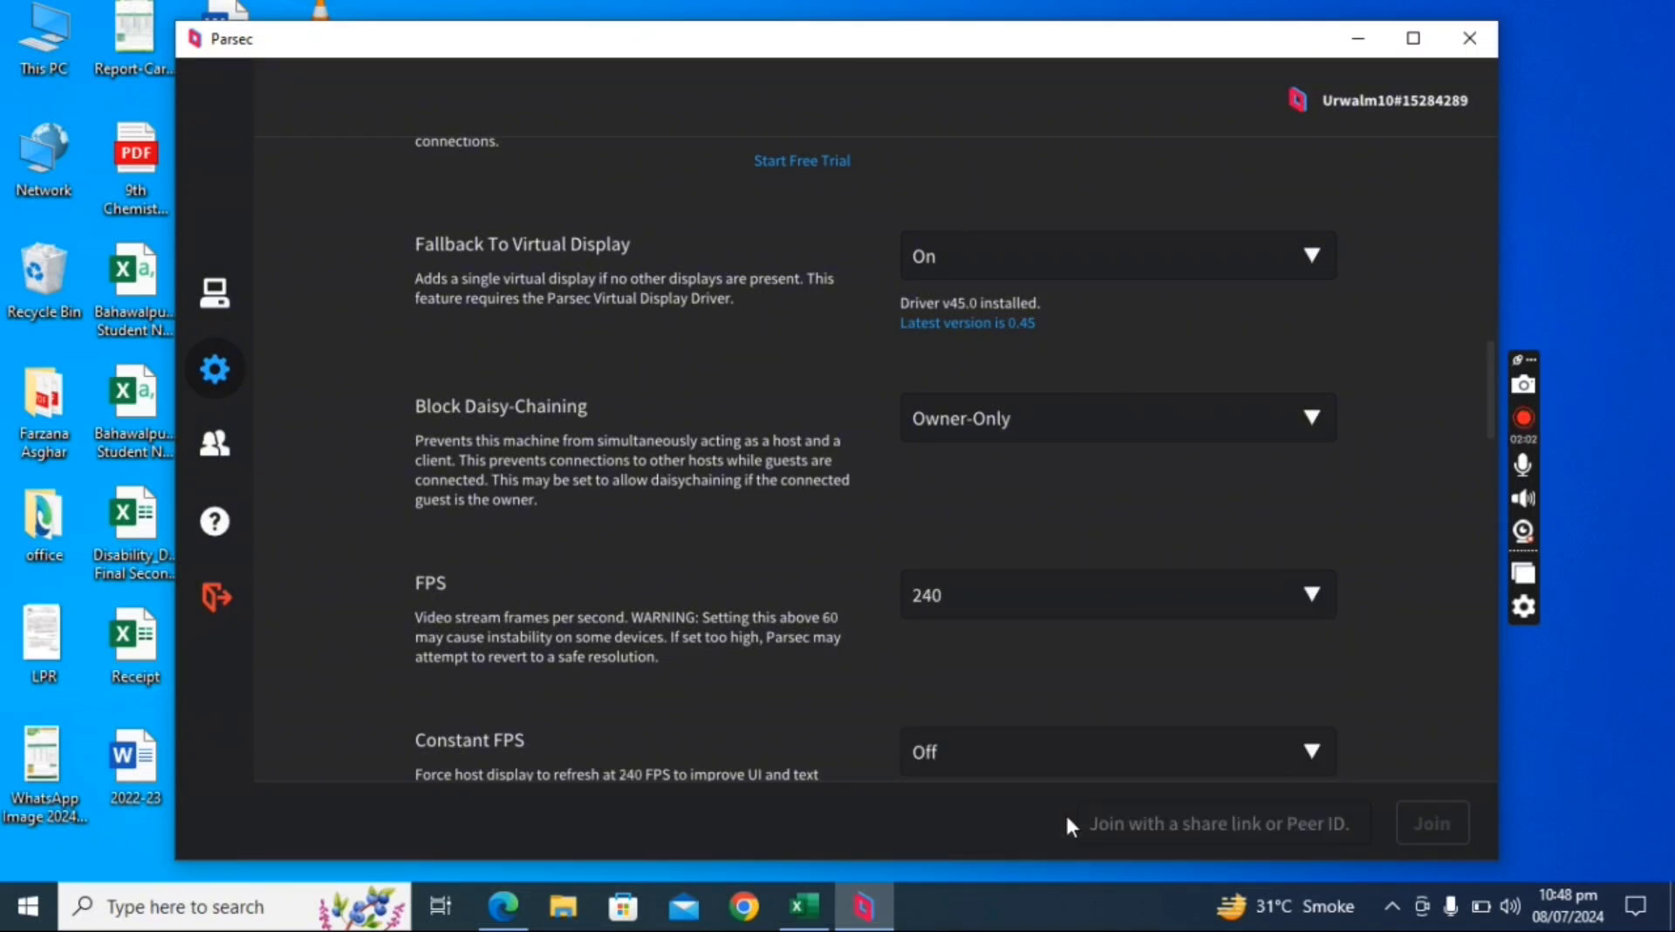
# Switch the host Resolution from Use Client Resolution to Keep Host Resolution
pyautogui.hotkey('shift', 'Tab')
pyautogui.hotkey('shift', 'Tab')
pyautogui.hotkey('shift', 'Tab')
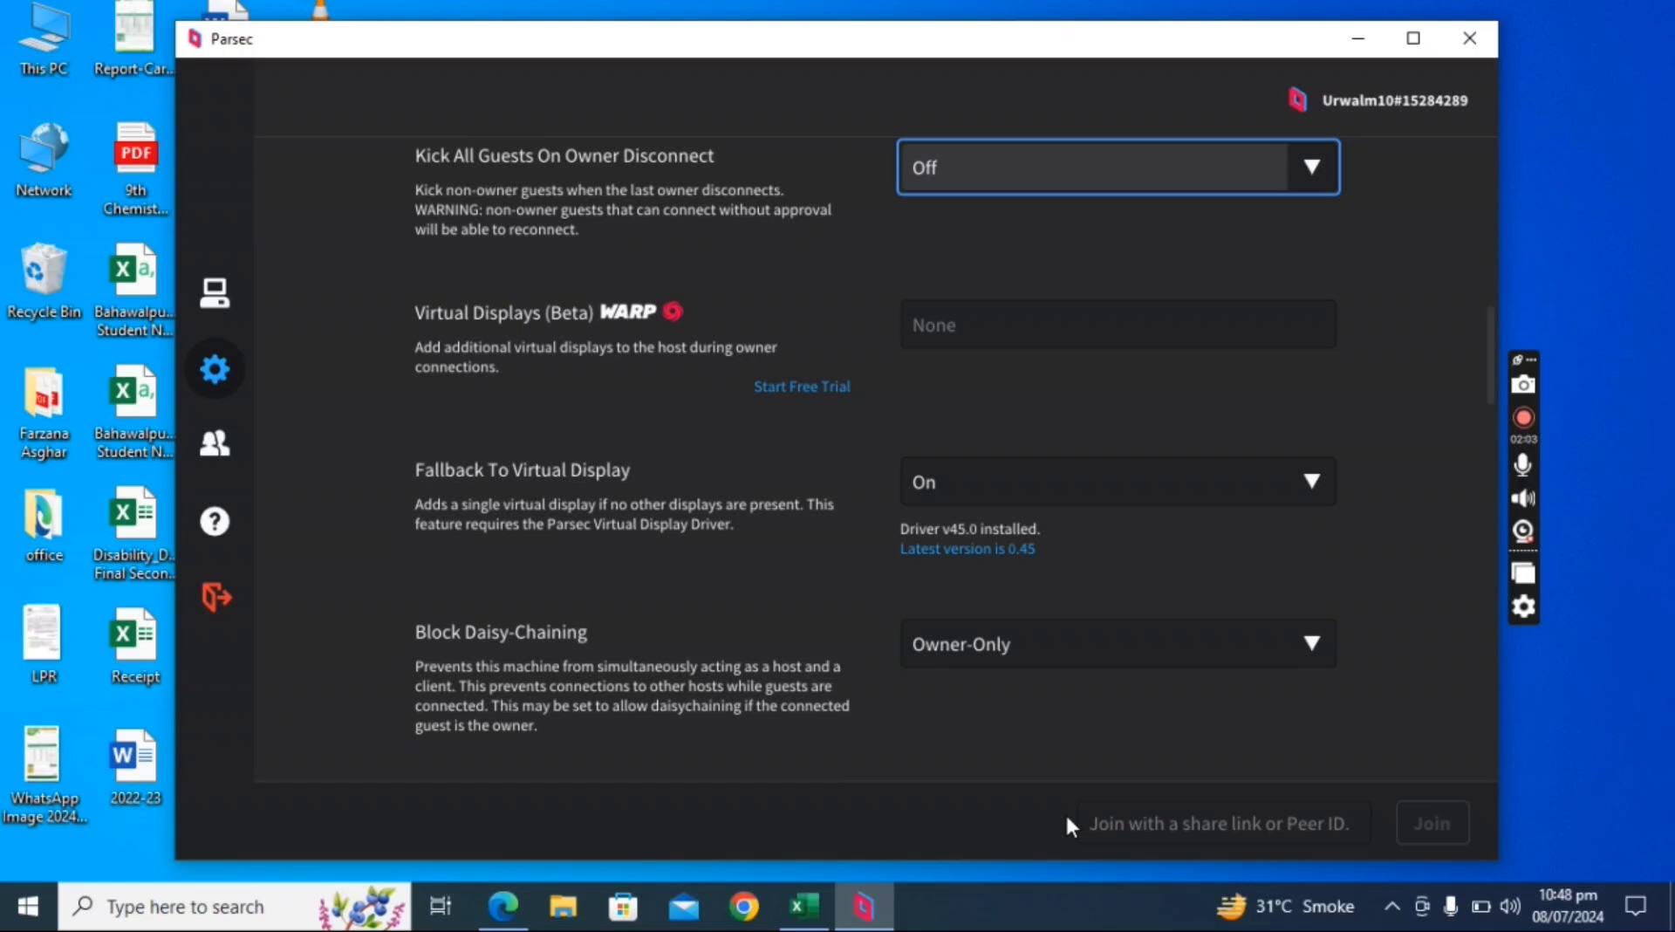
pyautogui.hotkey('shift', 'Tab')
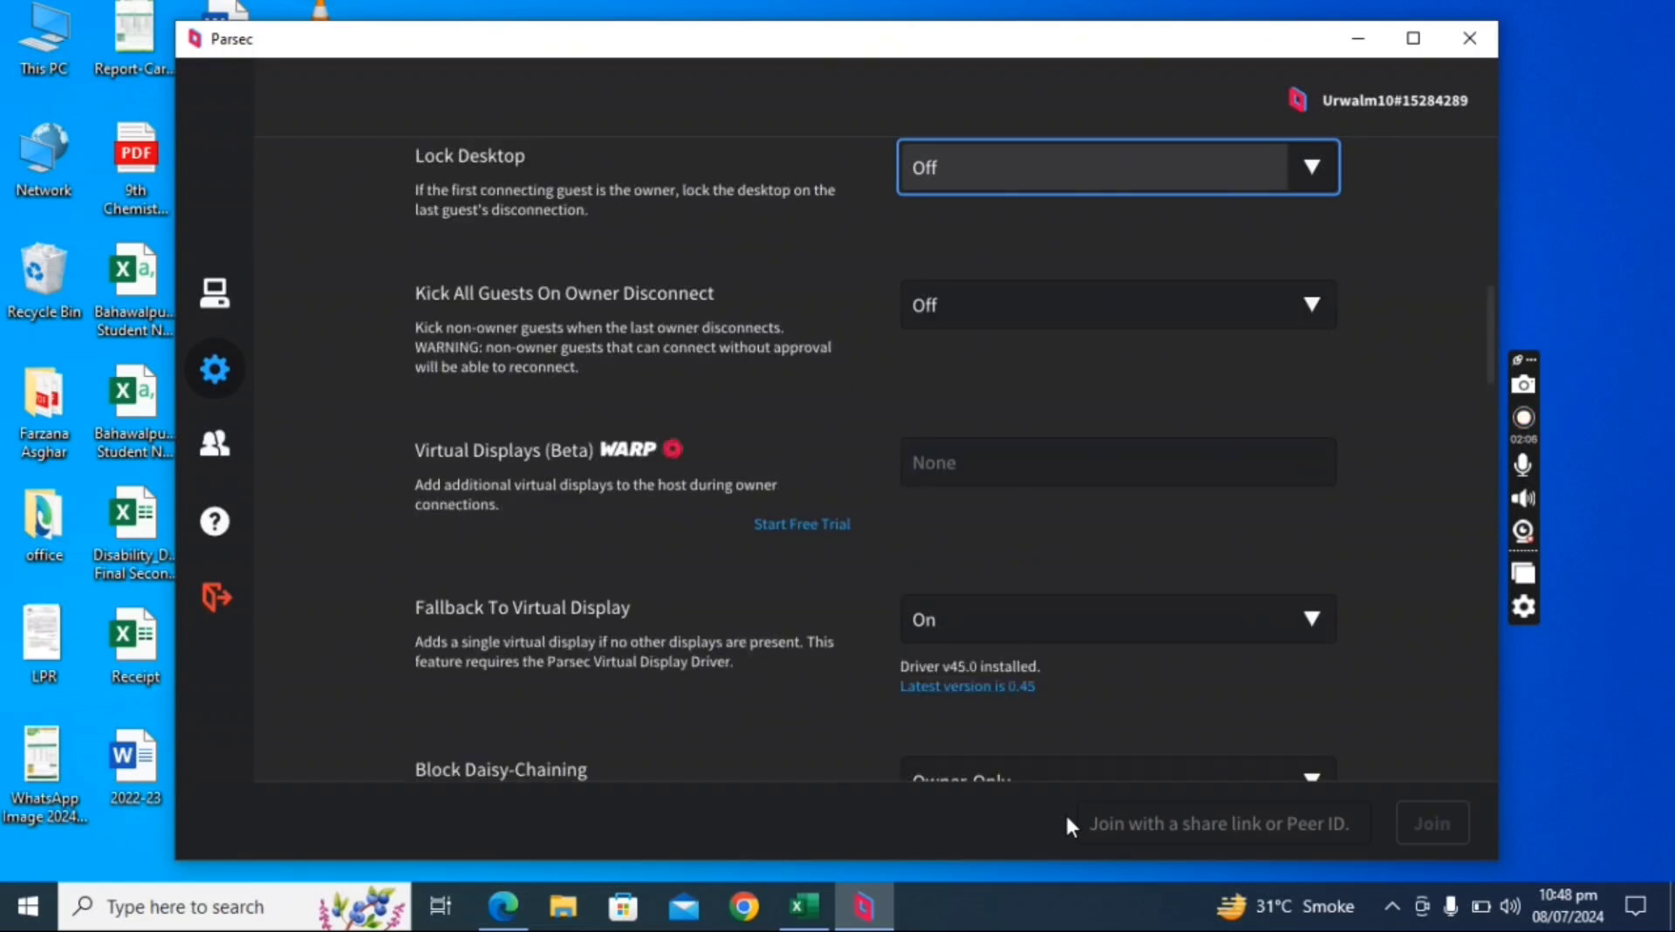
pyautogui.hotkey('shift', 'Tab')
pyautogui.hotkey('shift', 'Tab')
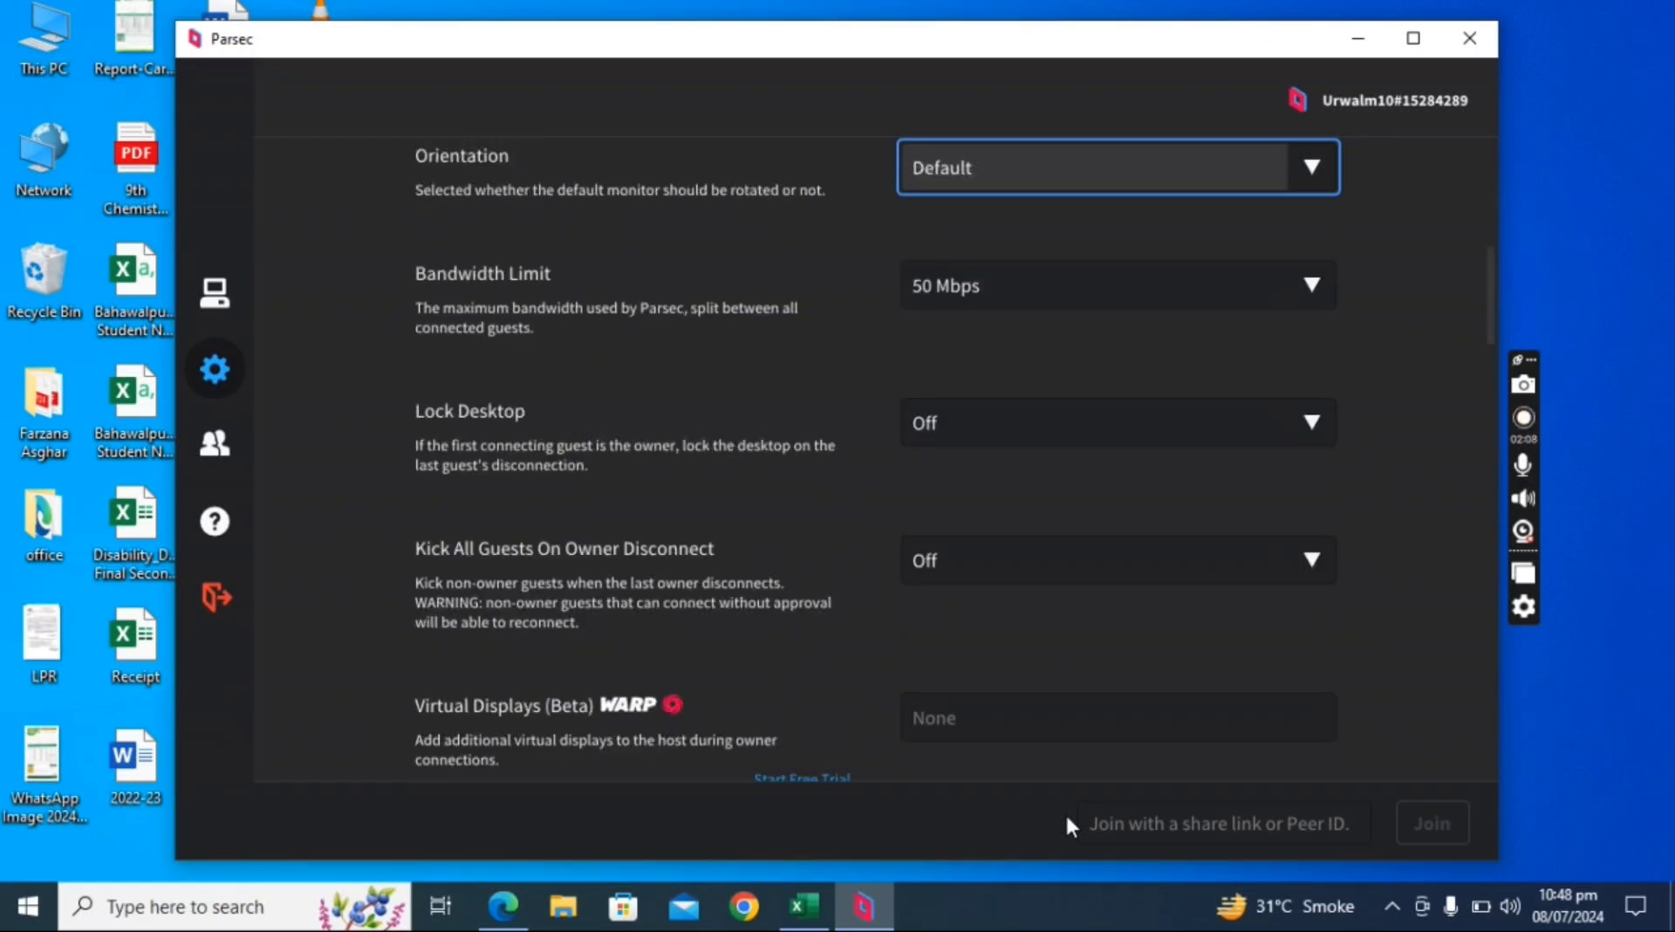
pyautogui.hotkey('shift', 'Tab')
pyautogui.hotkey('shift', 'Tab')
pyautogui.press('Tab')
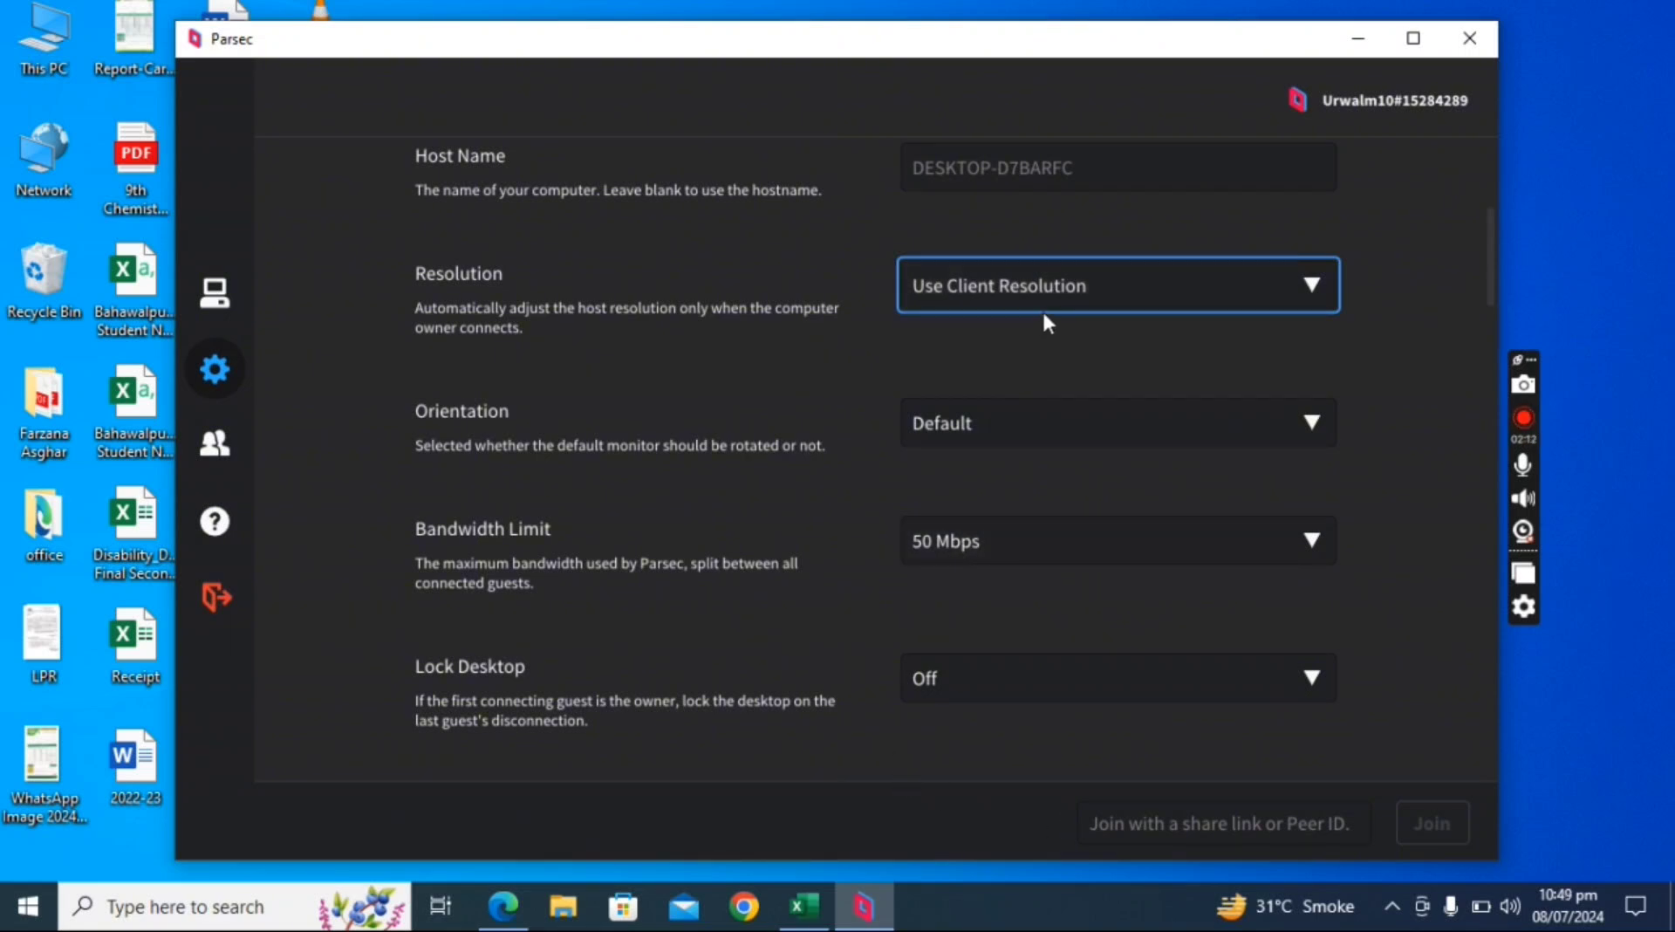
pyautogui.click(1051, 286)
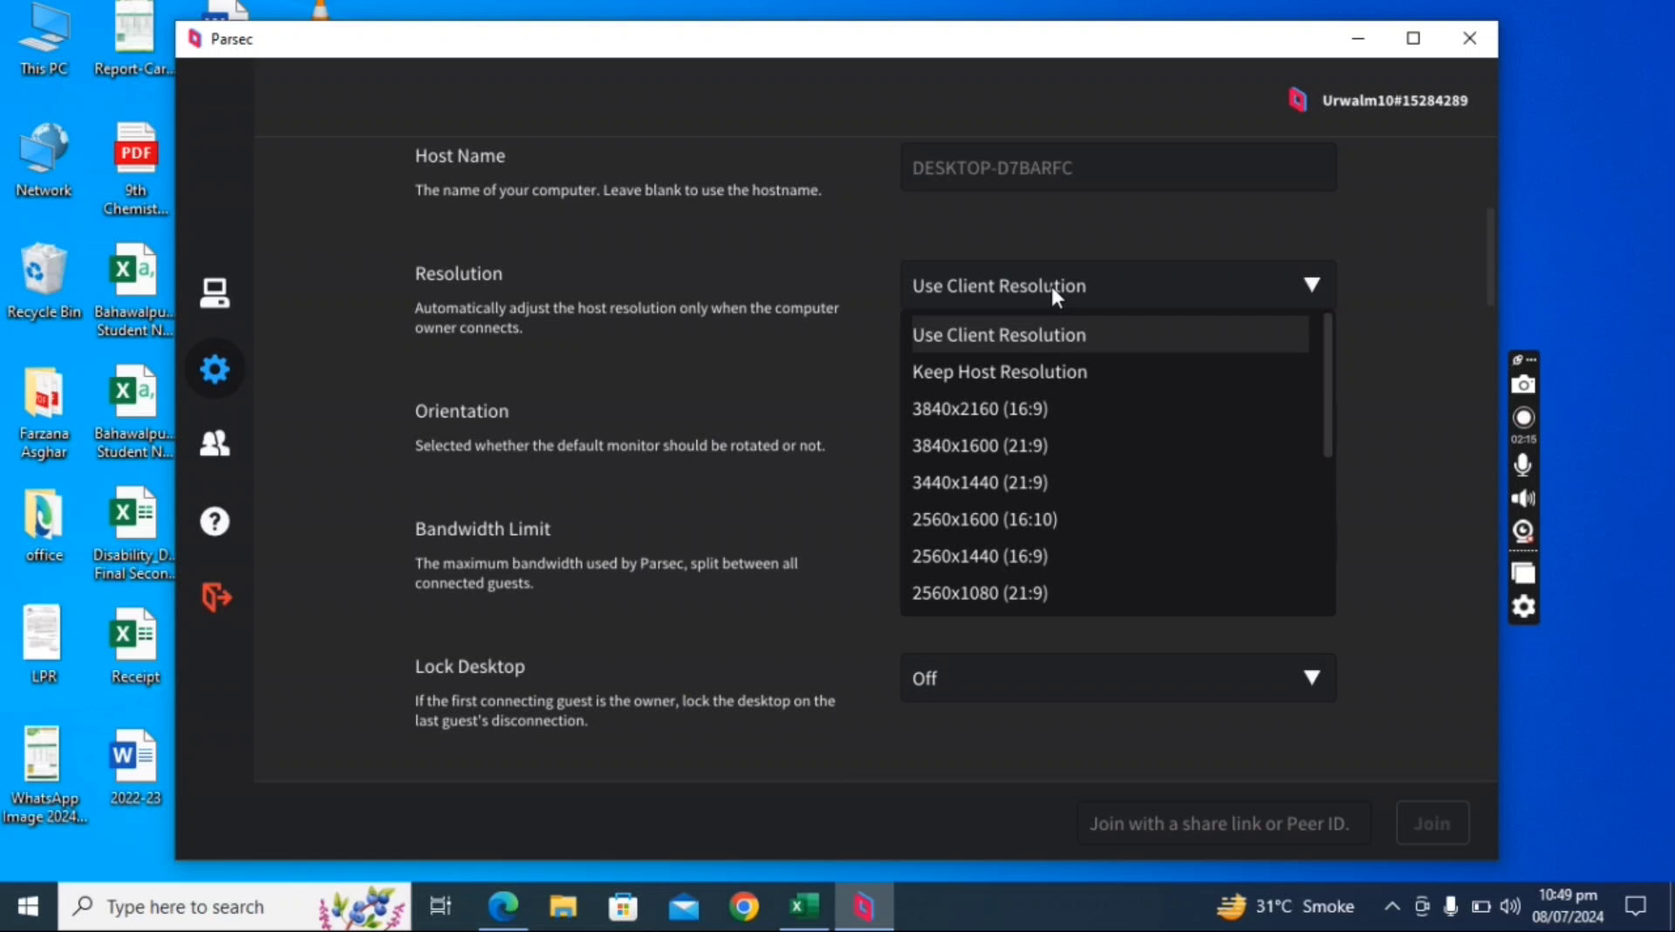
pyautogui.click(1045, 377)
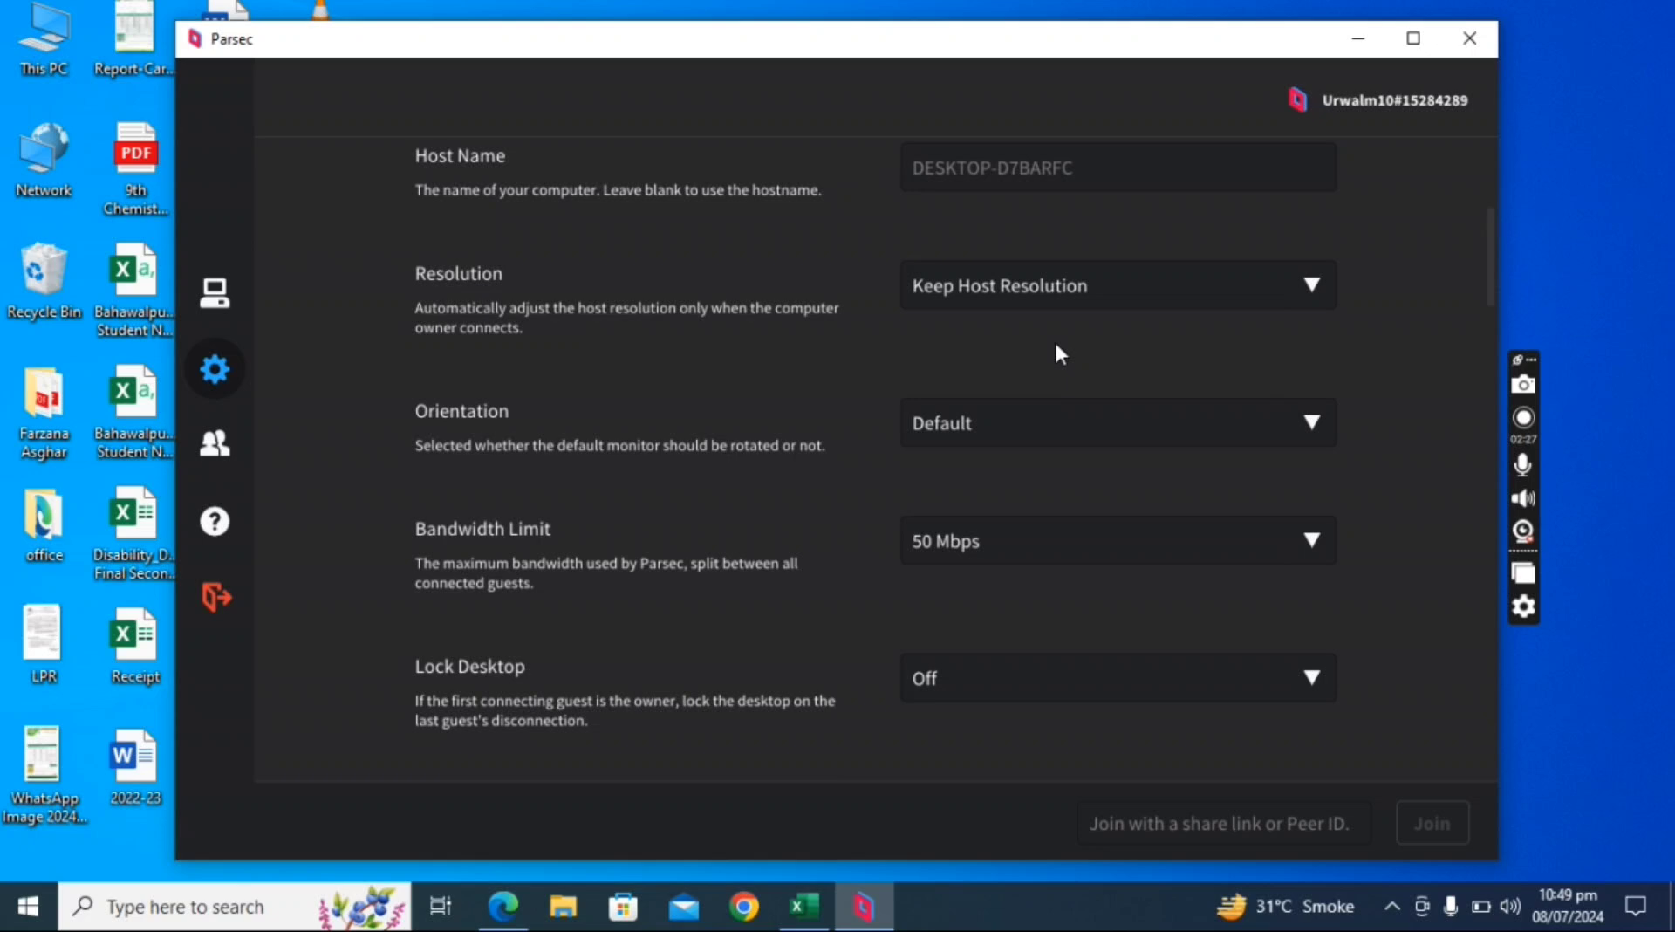
pyautogui.press('Tab')
pyautogui.press('Tab')
pyautogui.press('Tab')
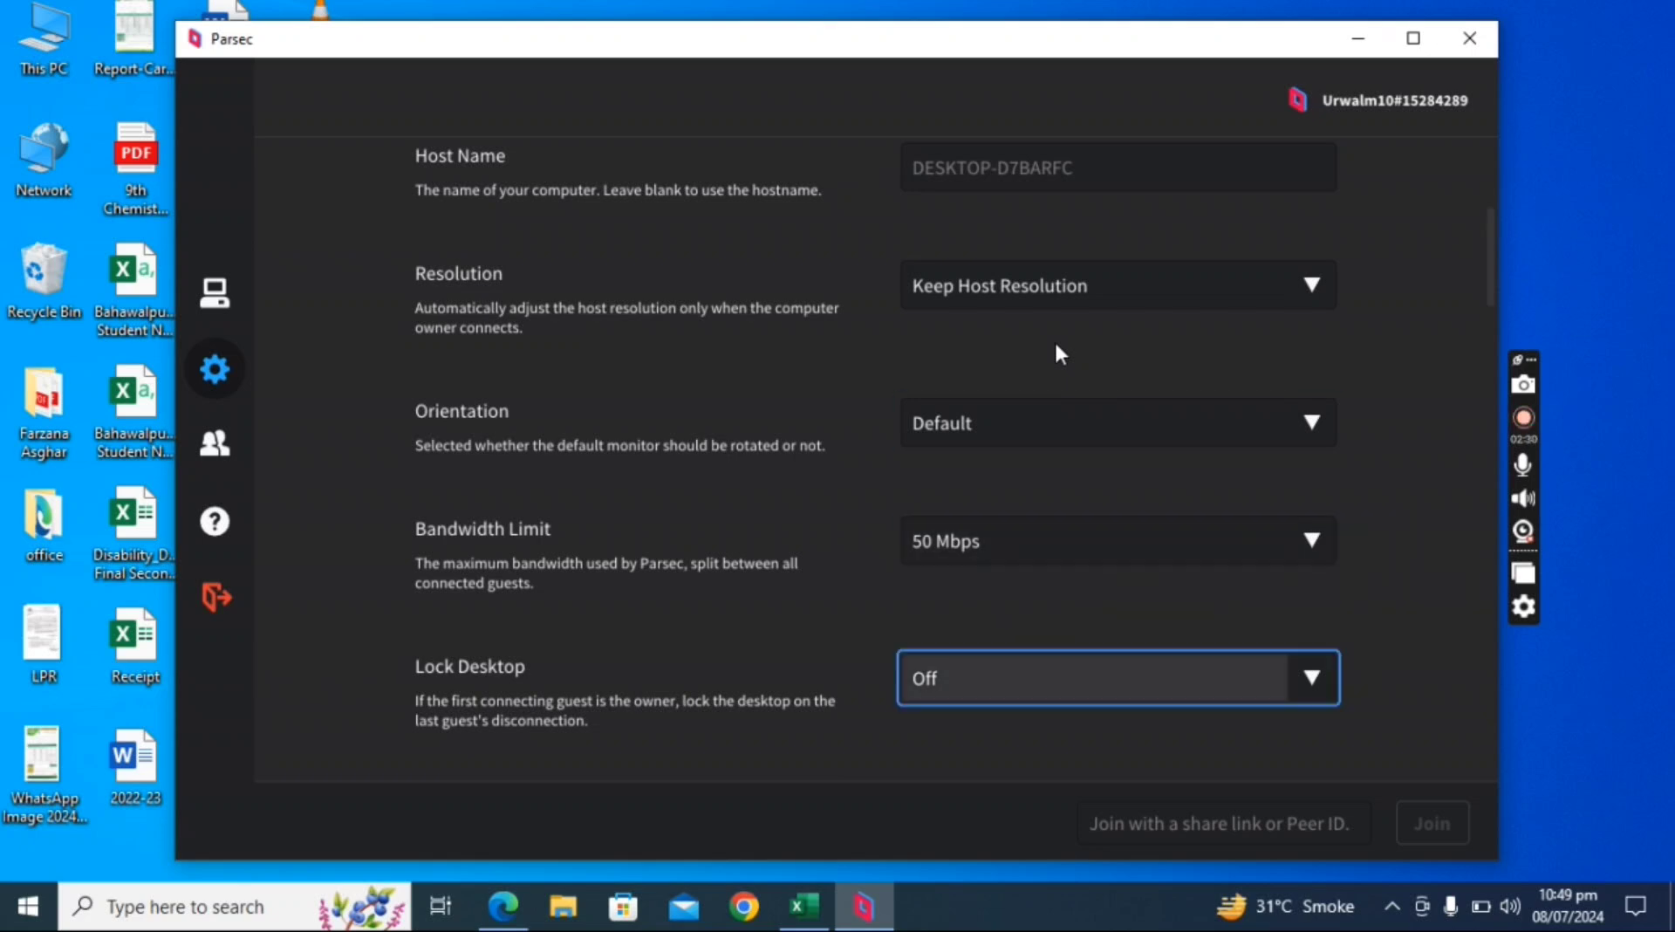
pyautogui.press('Tab')
pyautogui.press('Tab')
pyautogui.press('Tab')
pyautogui.press('Tab')
pyautogui.press('Tab')
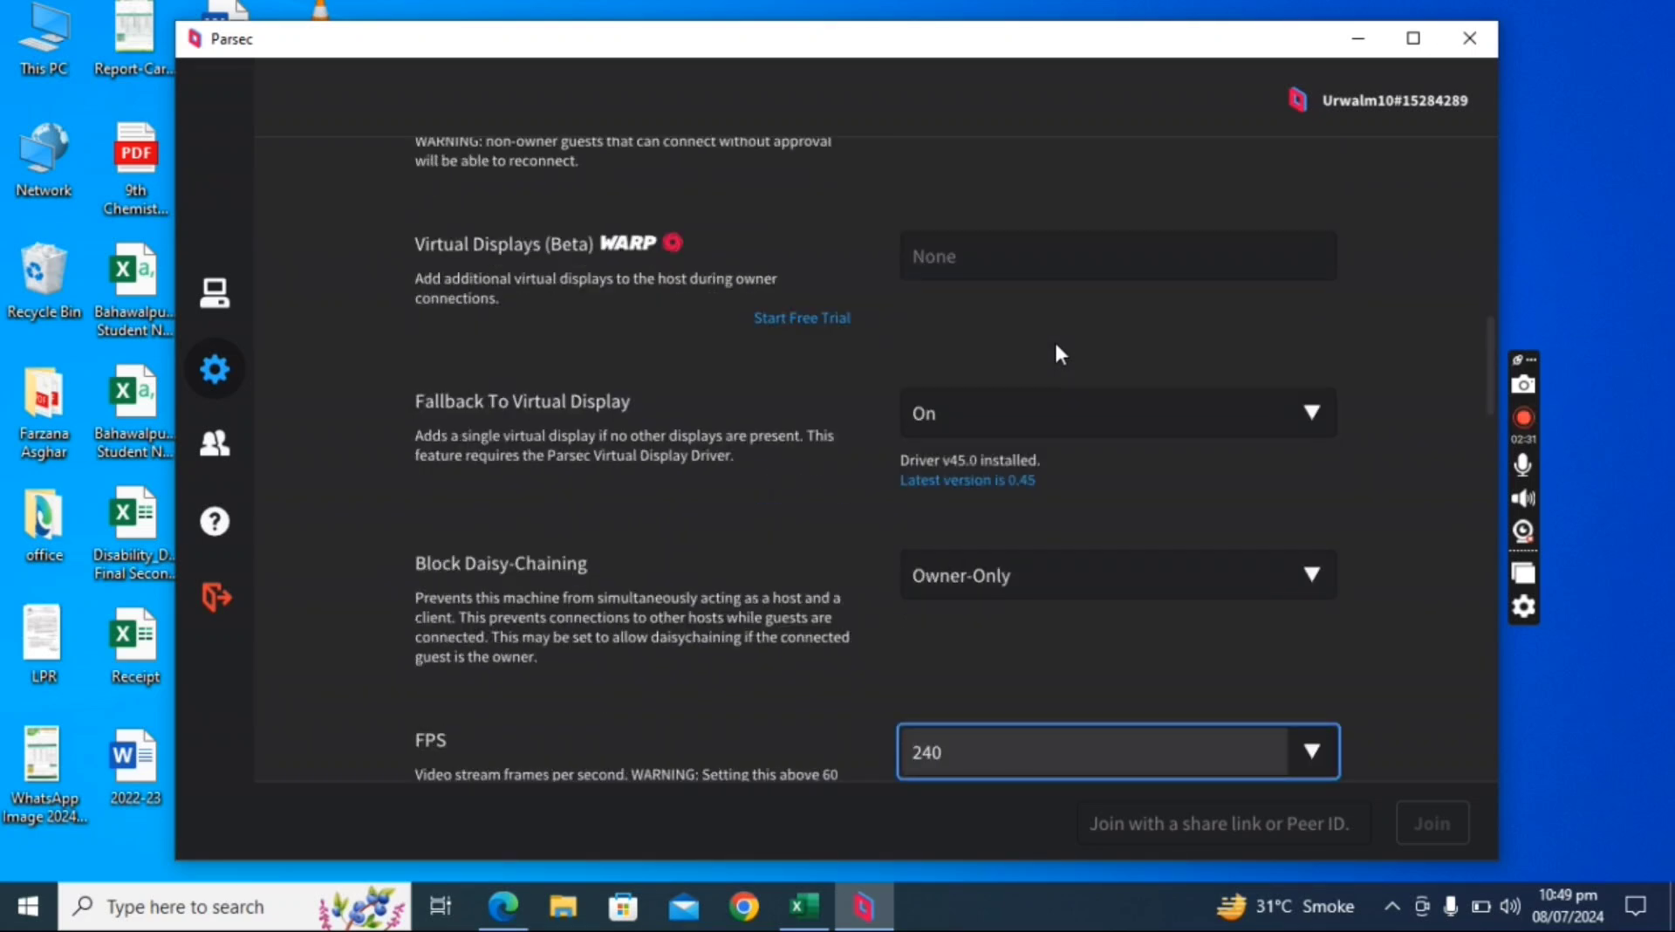
pyautogui.press('Tab')
pyautogui.press('Tab')
pyautogui.press('Tab')
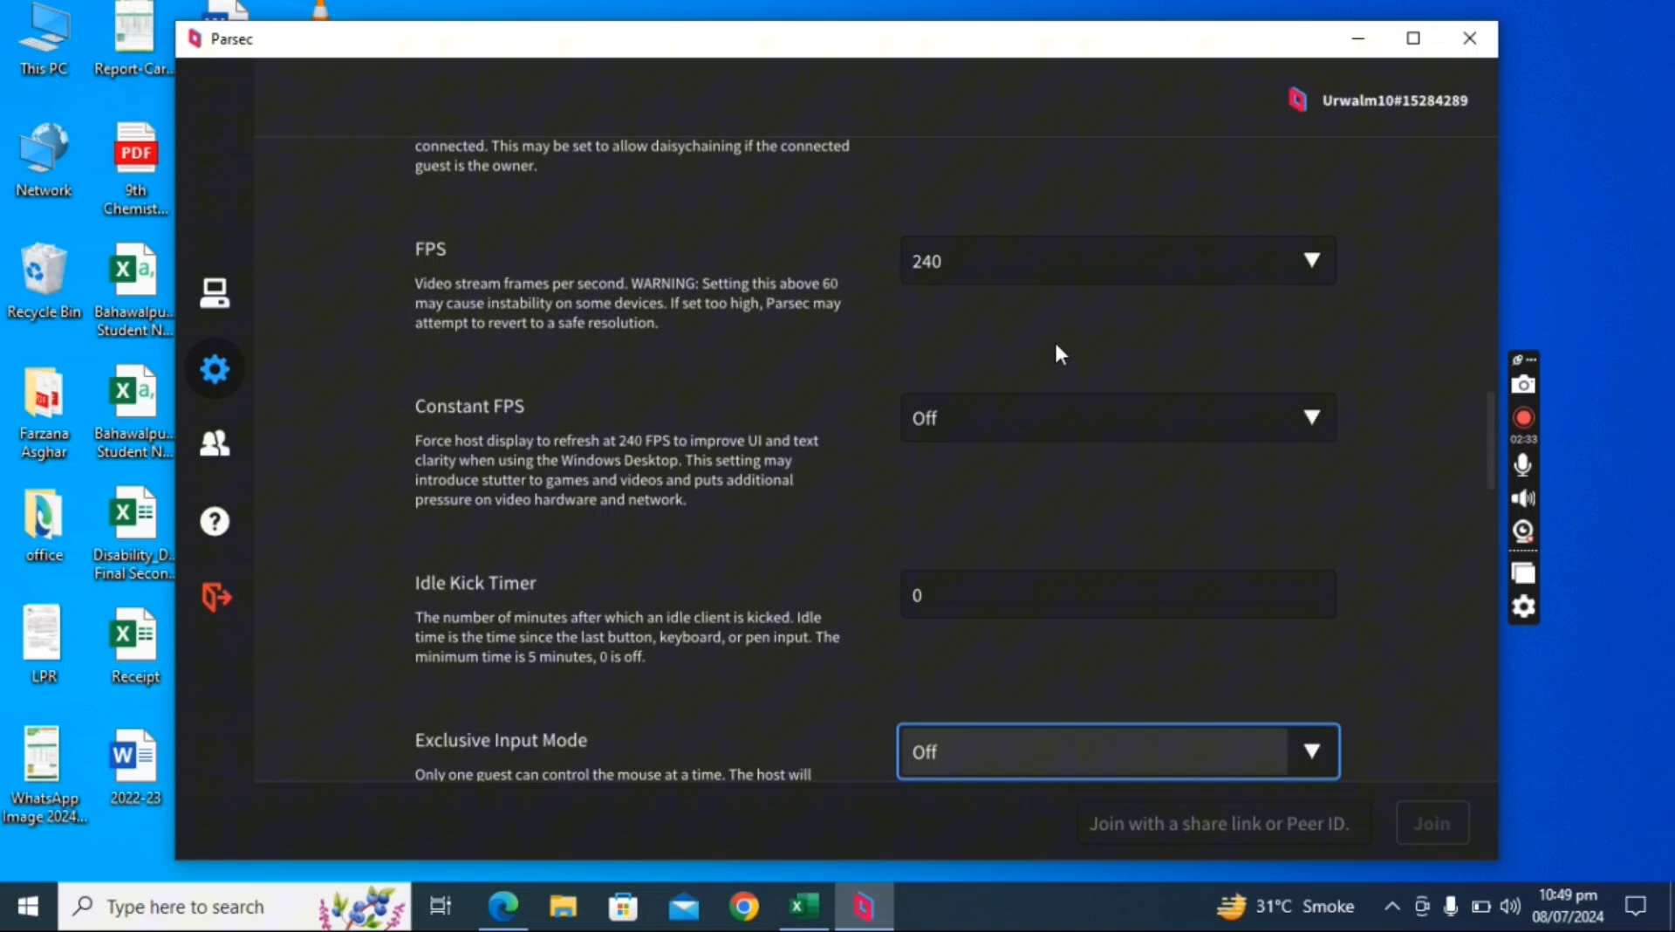
pyautogui.press('Tab')
pyautogui.press('Tab')
pyautogui.press('Tab')
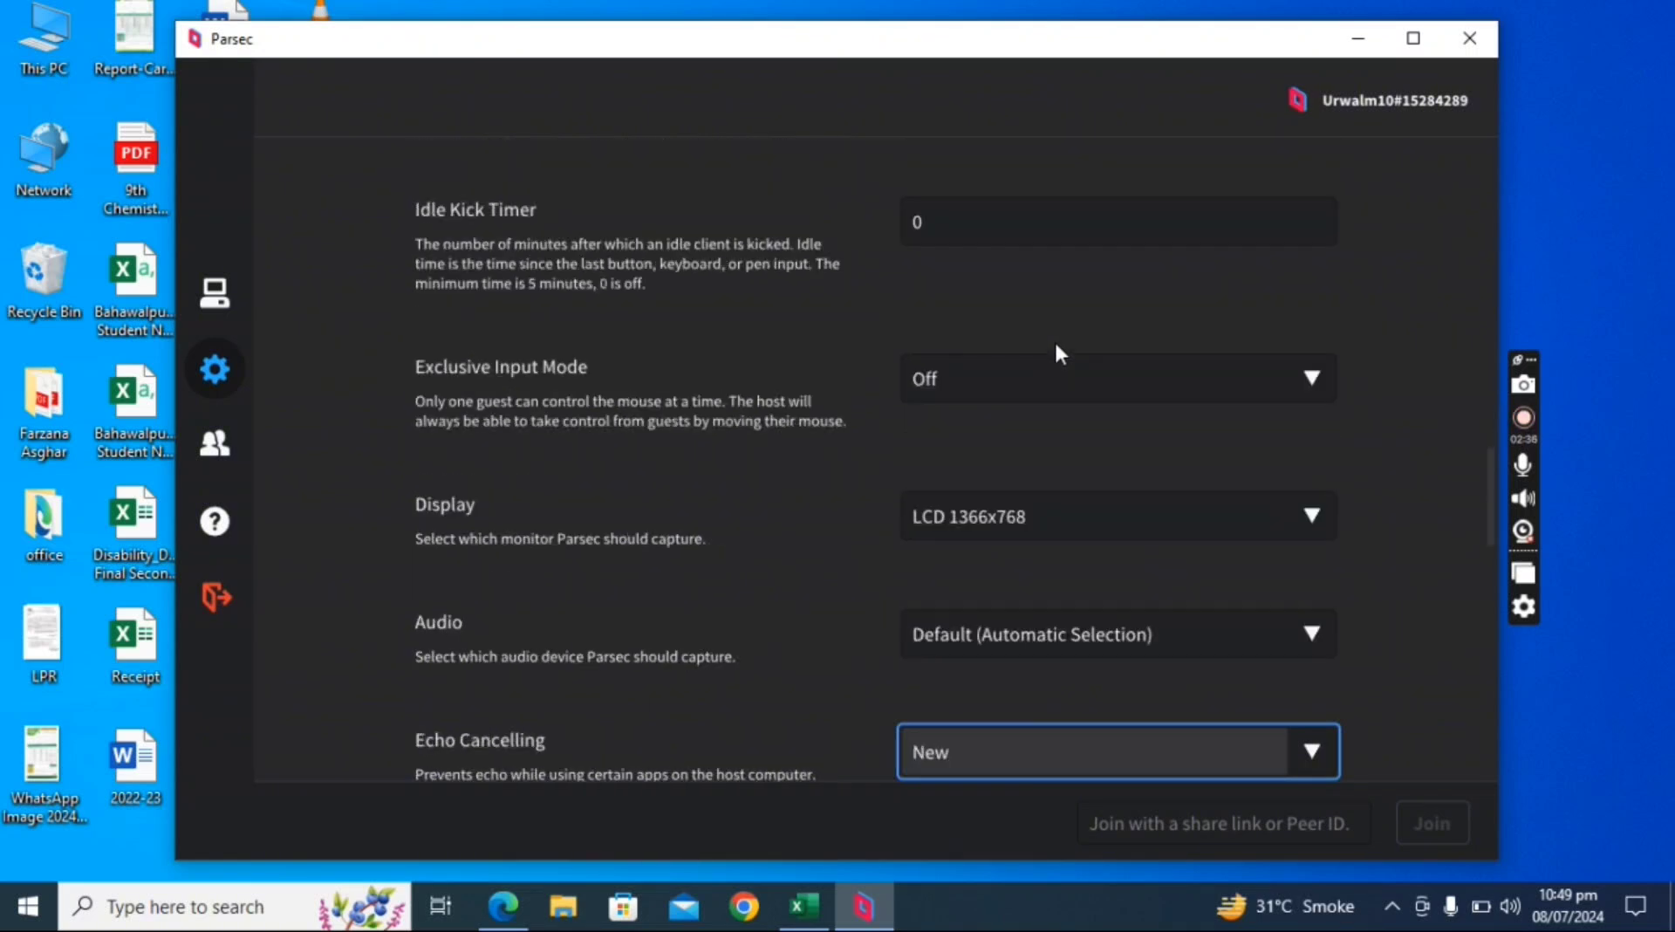
pyautogui.press('Tab')
pyautogui.press('Tab')
pyautogui.press('Tab')
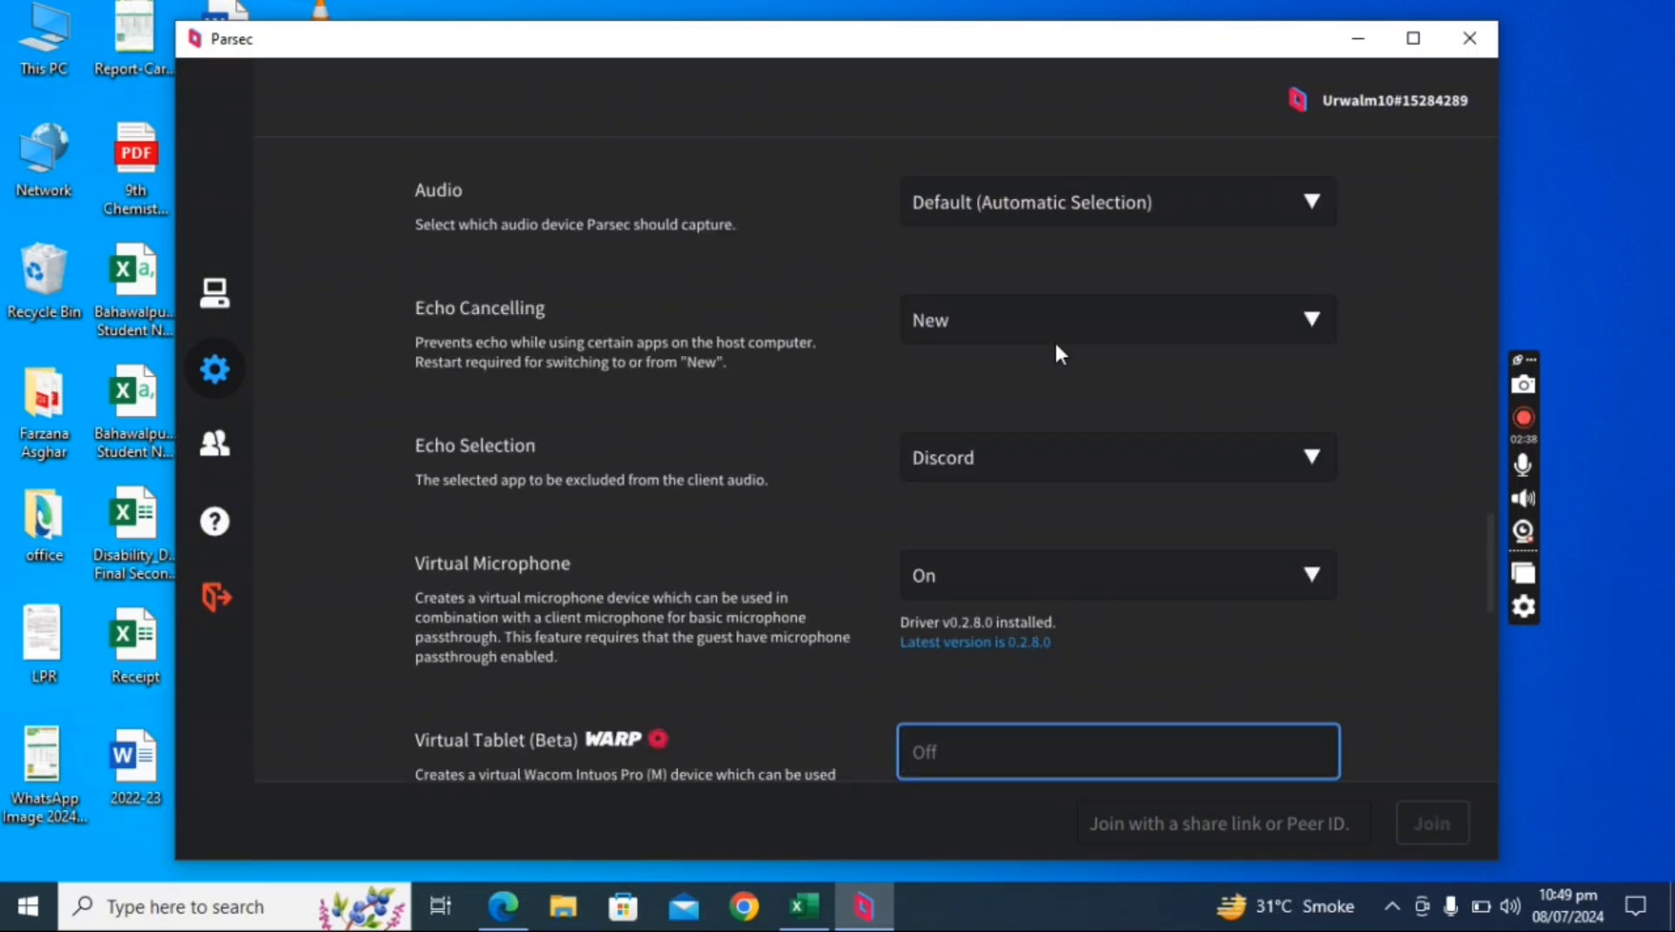
pyautogui.press('Tab')
pyautogui.press('Tab')
pyautogui.press('Tab')
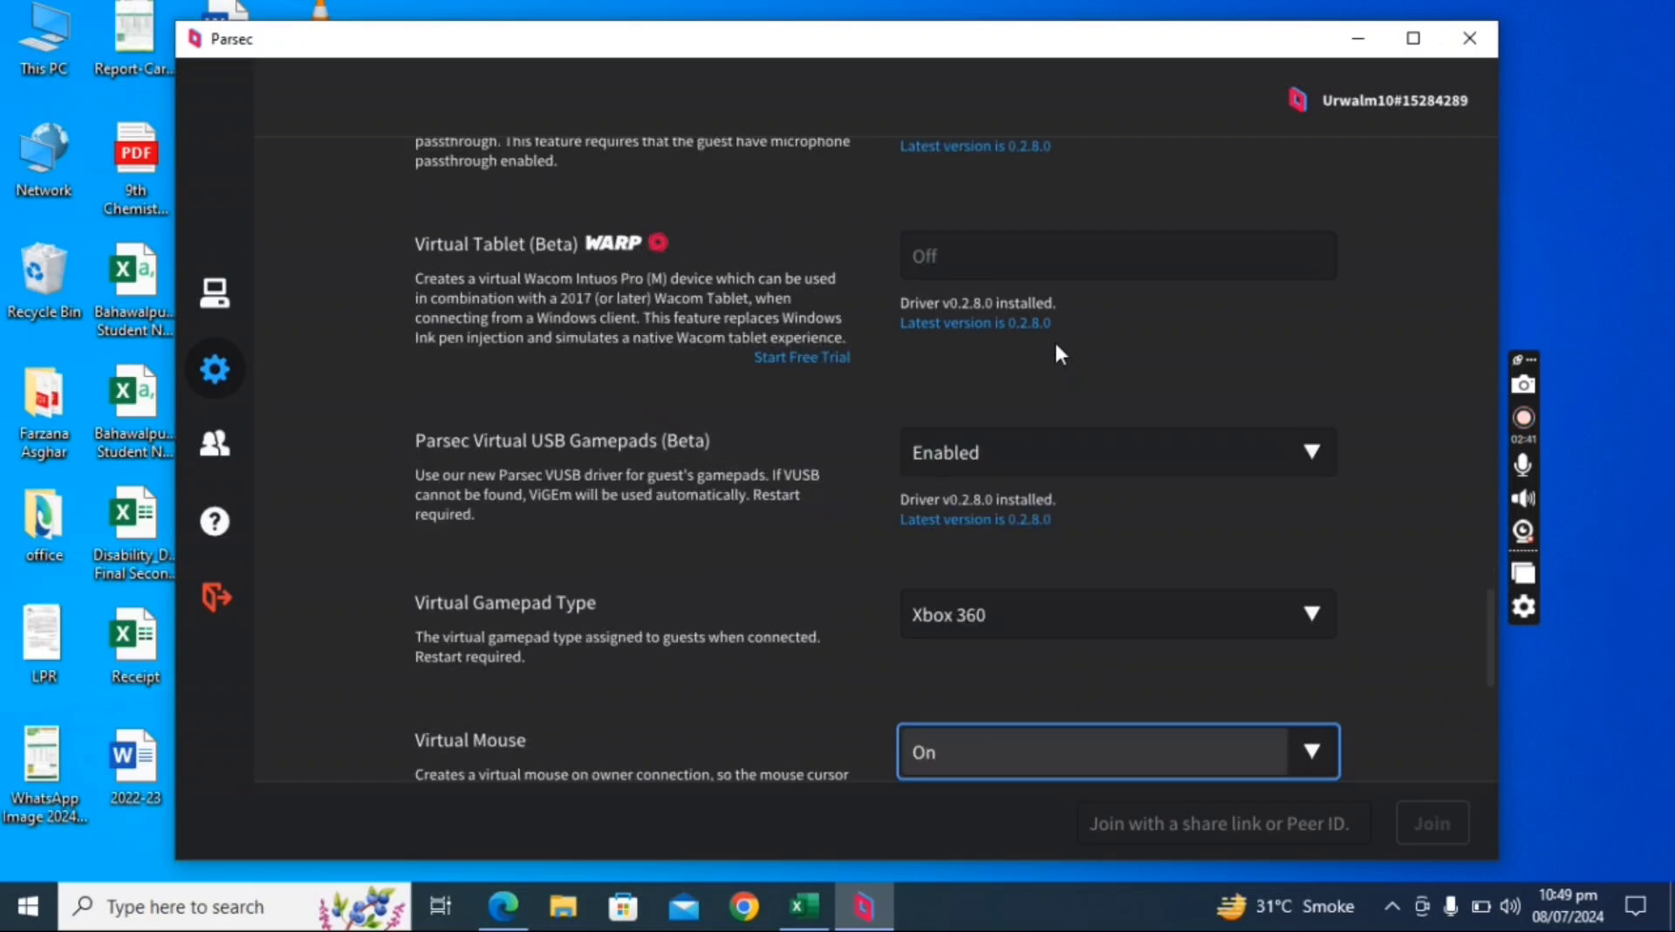
pyautogui.hotkey('shift', 'Tab')
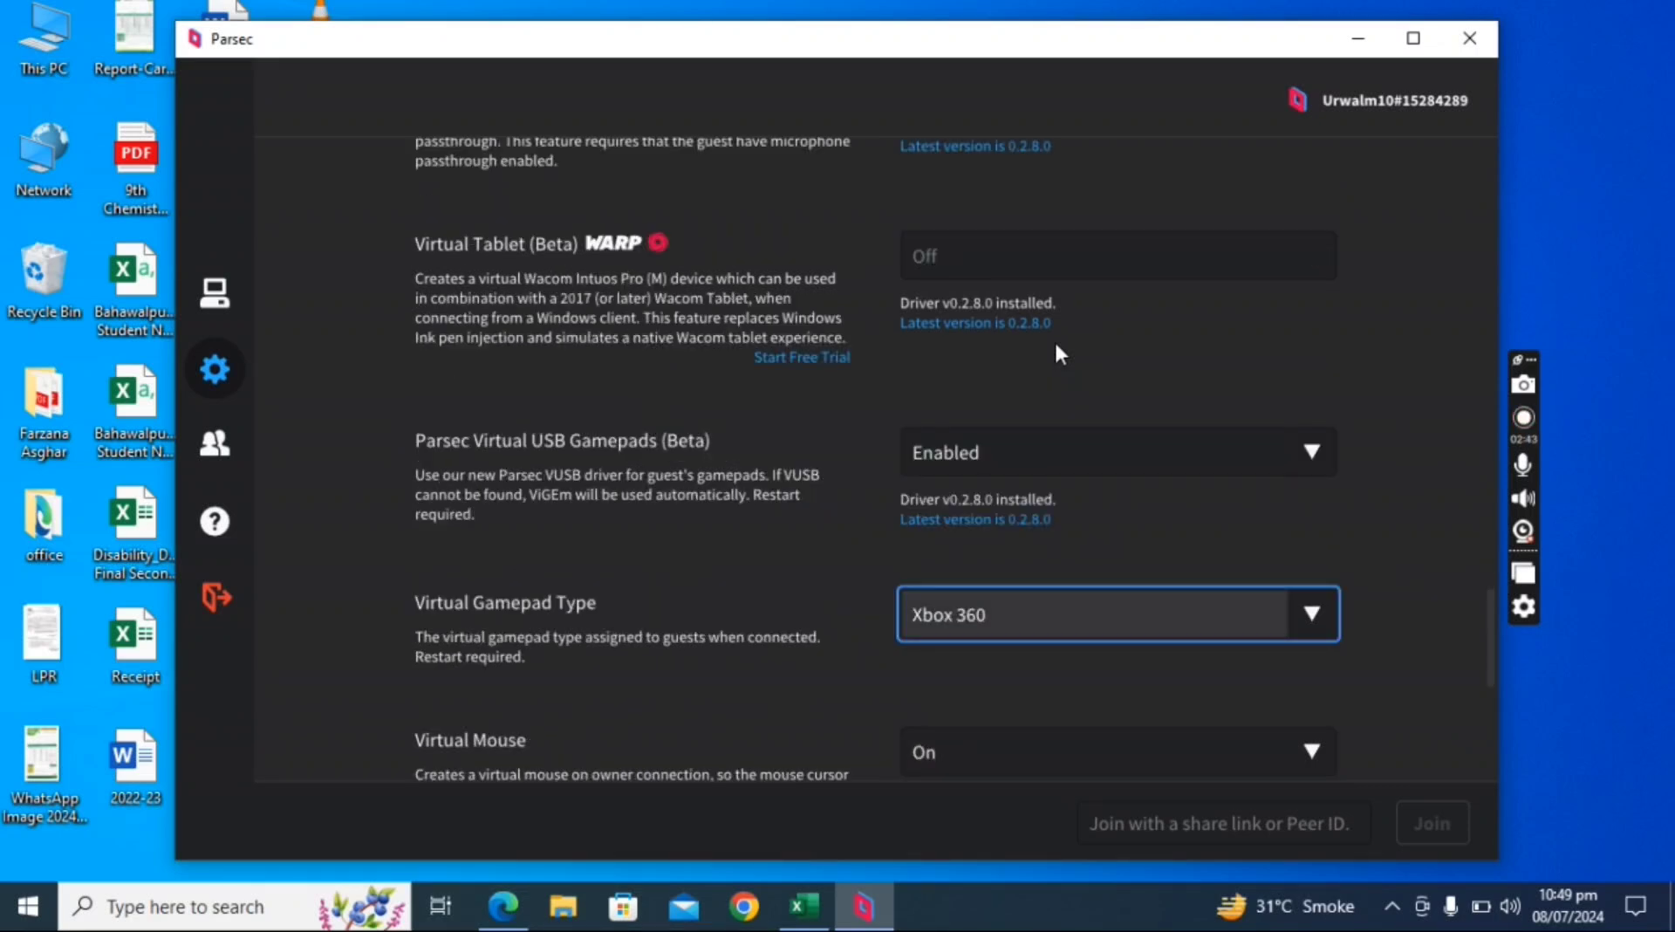
pyautogui.press('Tab')
pyautogui.press('Tab')
pyautogui.press('Tab')
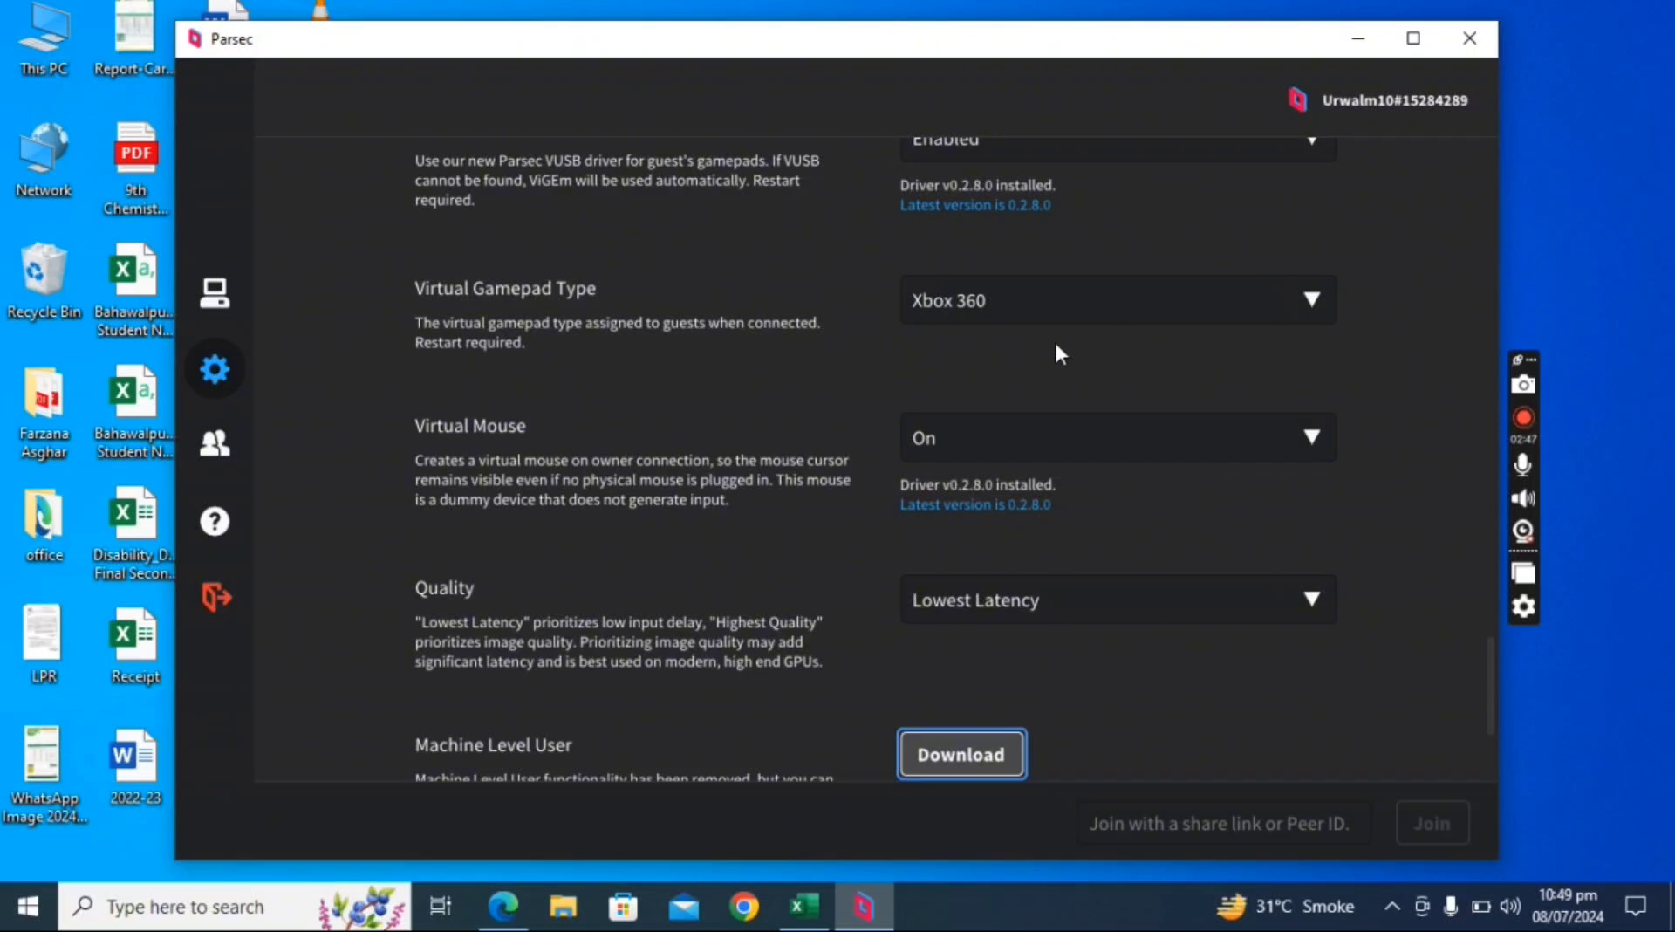
pyautogui.hotkey('shift', 'Tab')
pyautogui.hotkey('shift', 'Tab')
pyautogui.hotkey('shift', 'Tab')
pyautogui.hotkey('shift', 'Tab')
pyautogui.hotkey('shift', 'Tab')
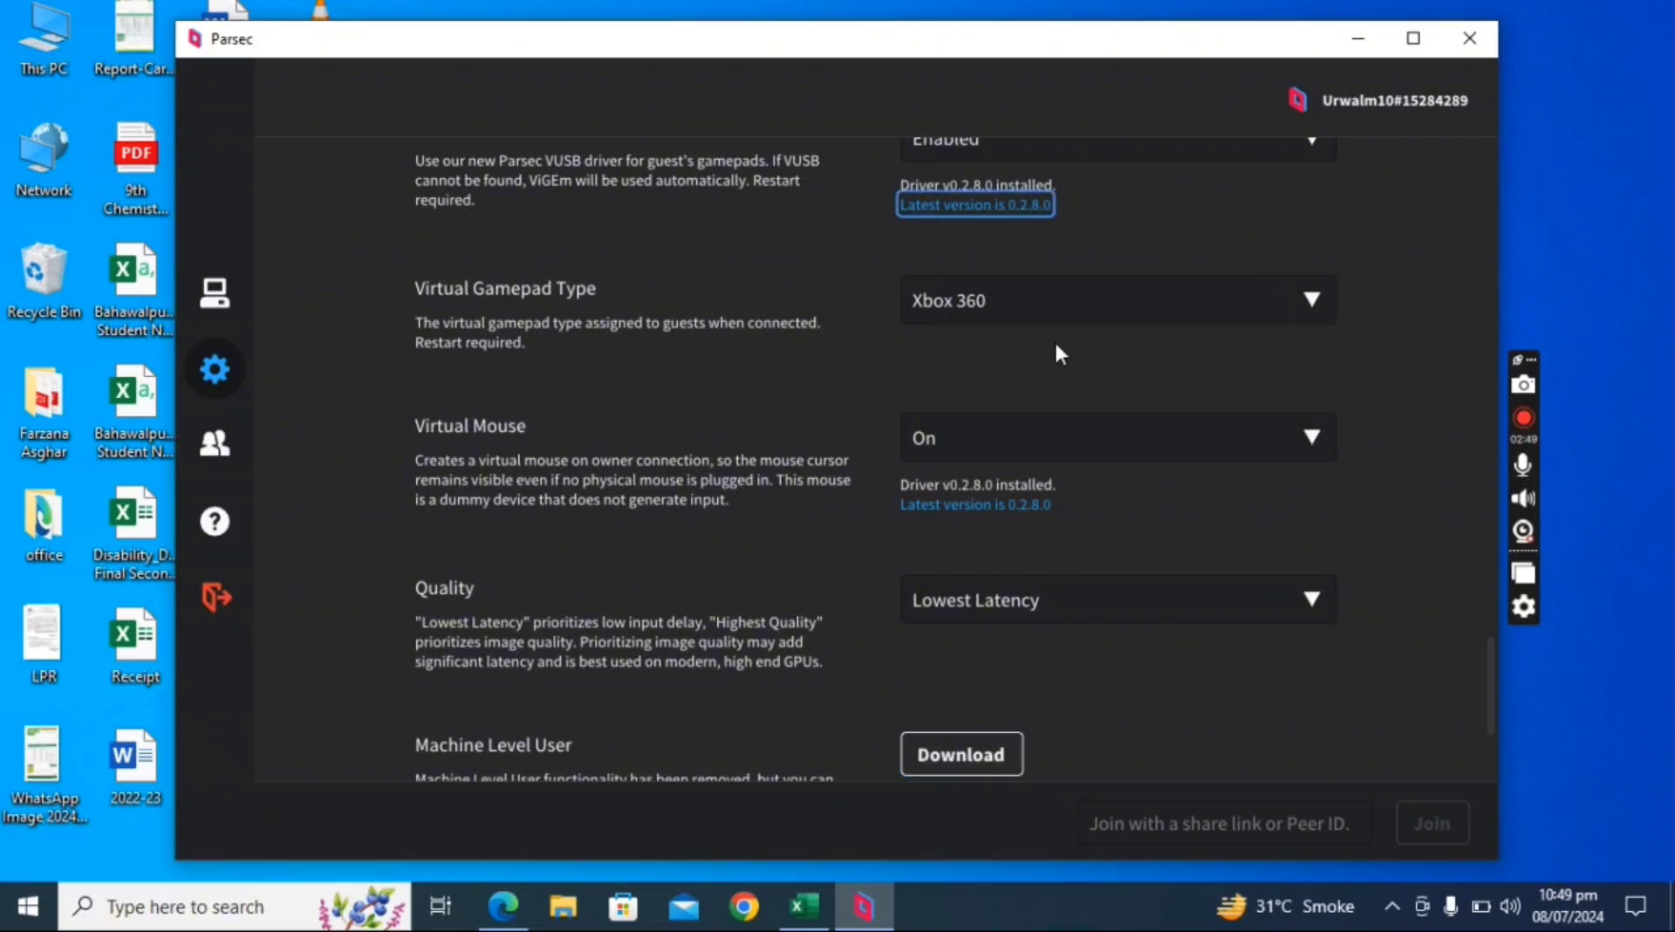
pyautogui.click(947, 302)
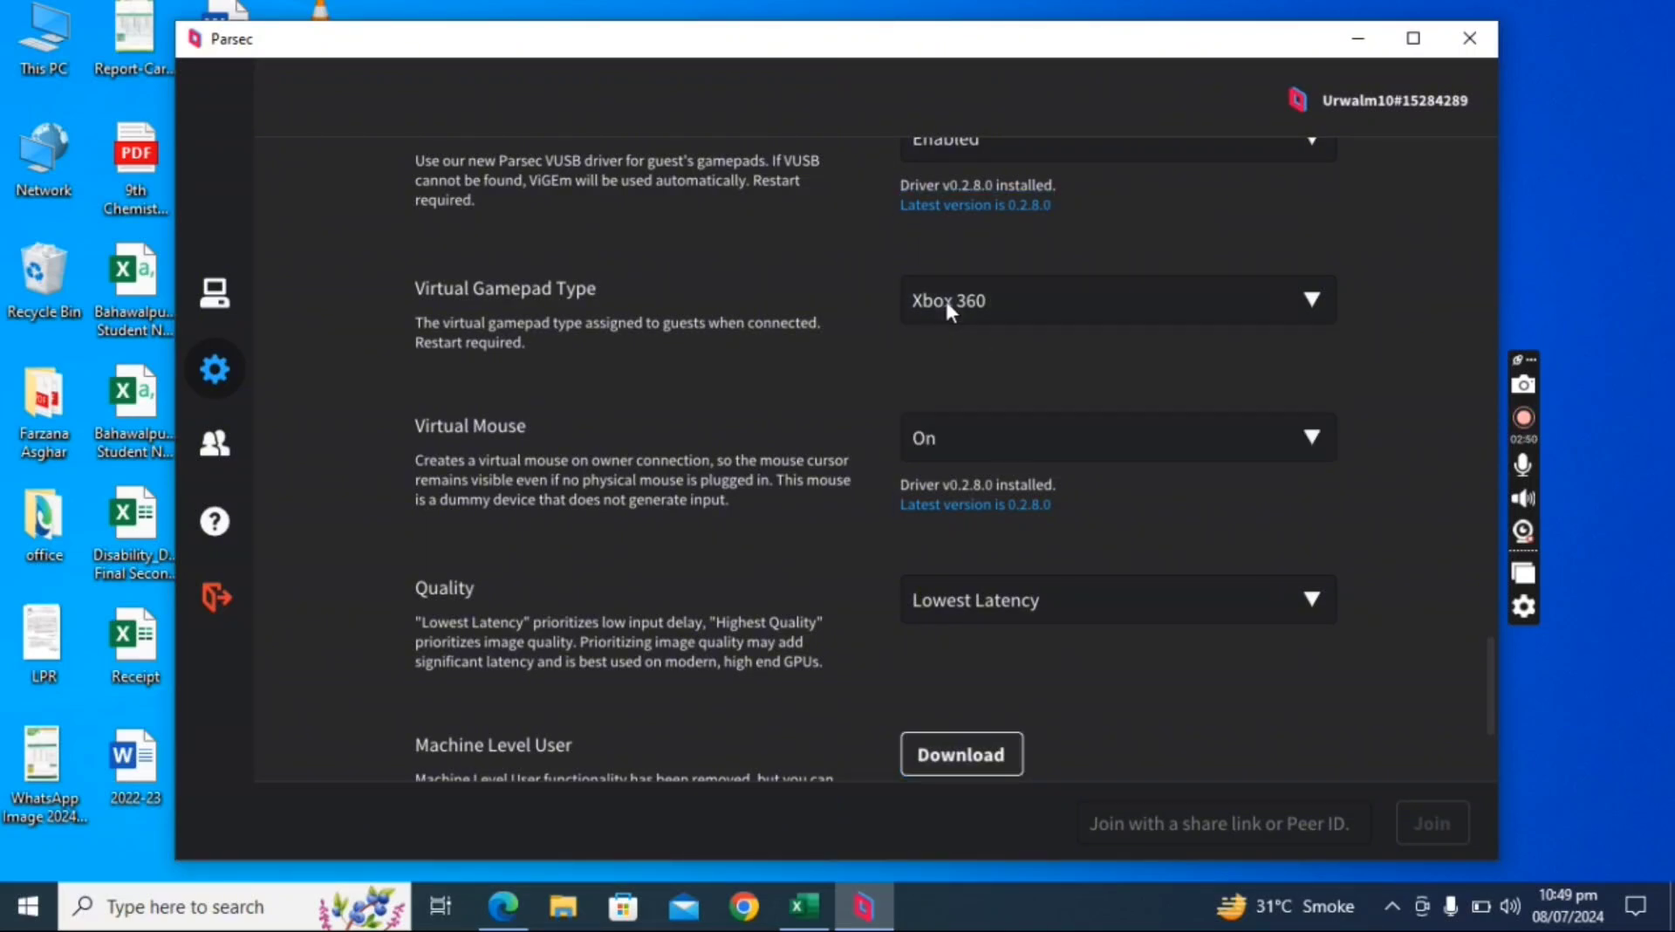
pyautogui.click(947, 301)
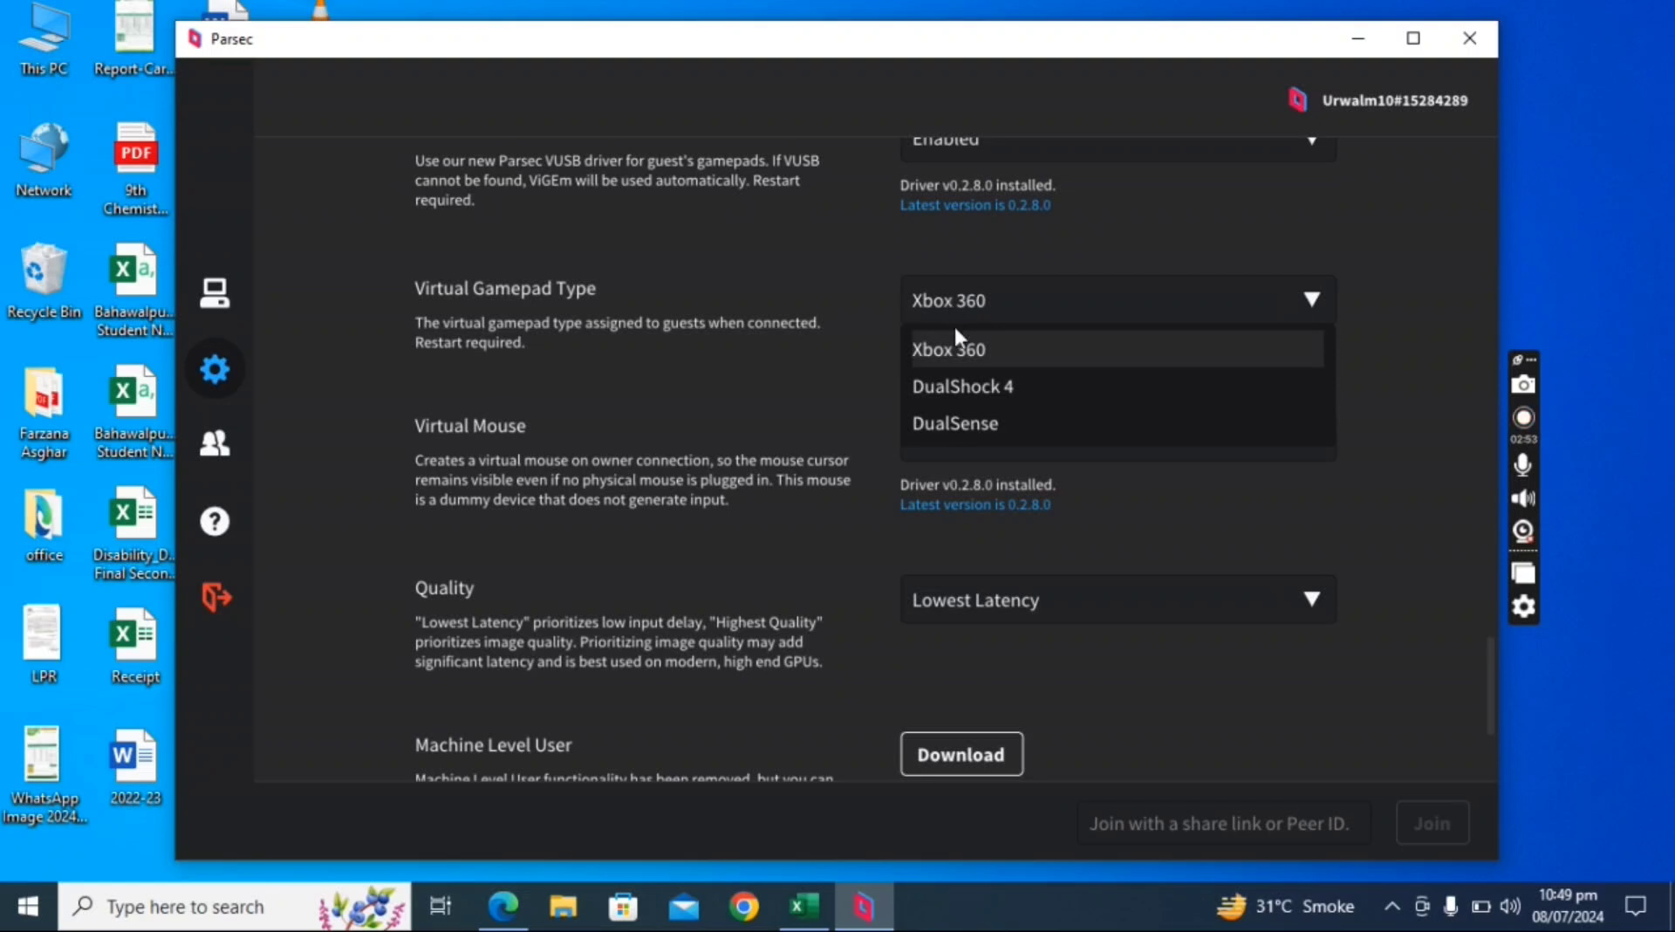
pyautogui.click(956, 345)
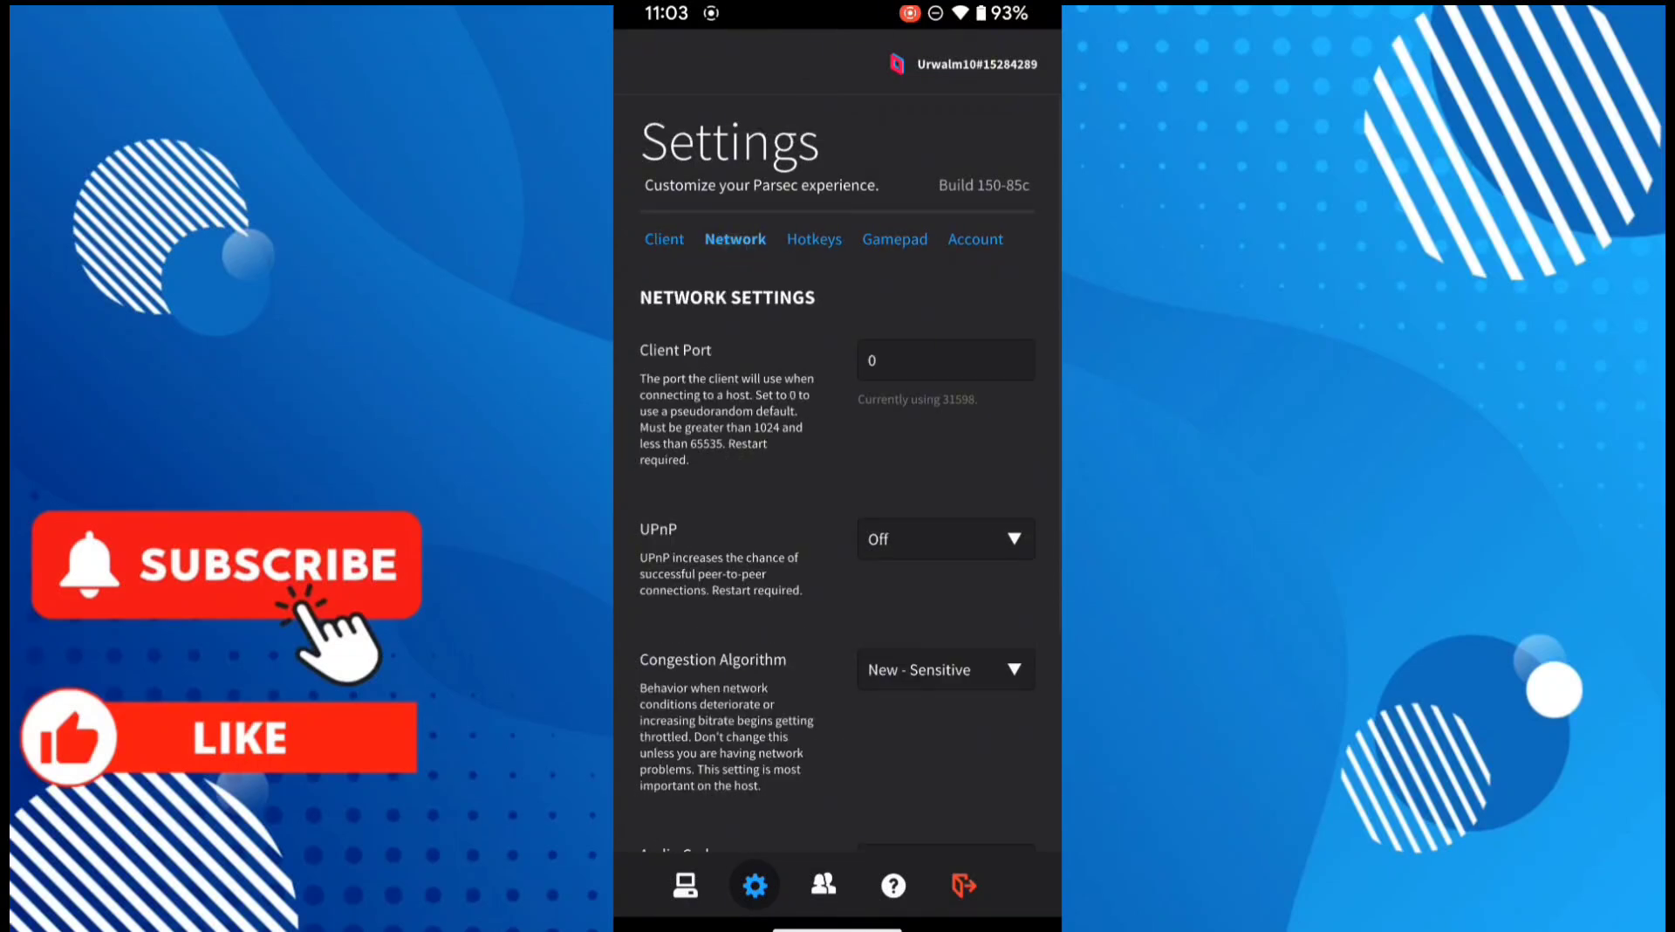
# Change the phone app's UPnP network option, then go to the Computers page
pyautogui.click(963, 540)
pyautogui.click(931, 611)
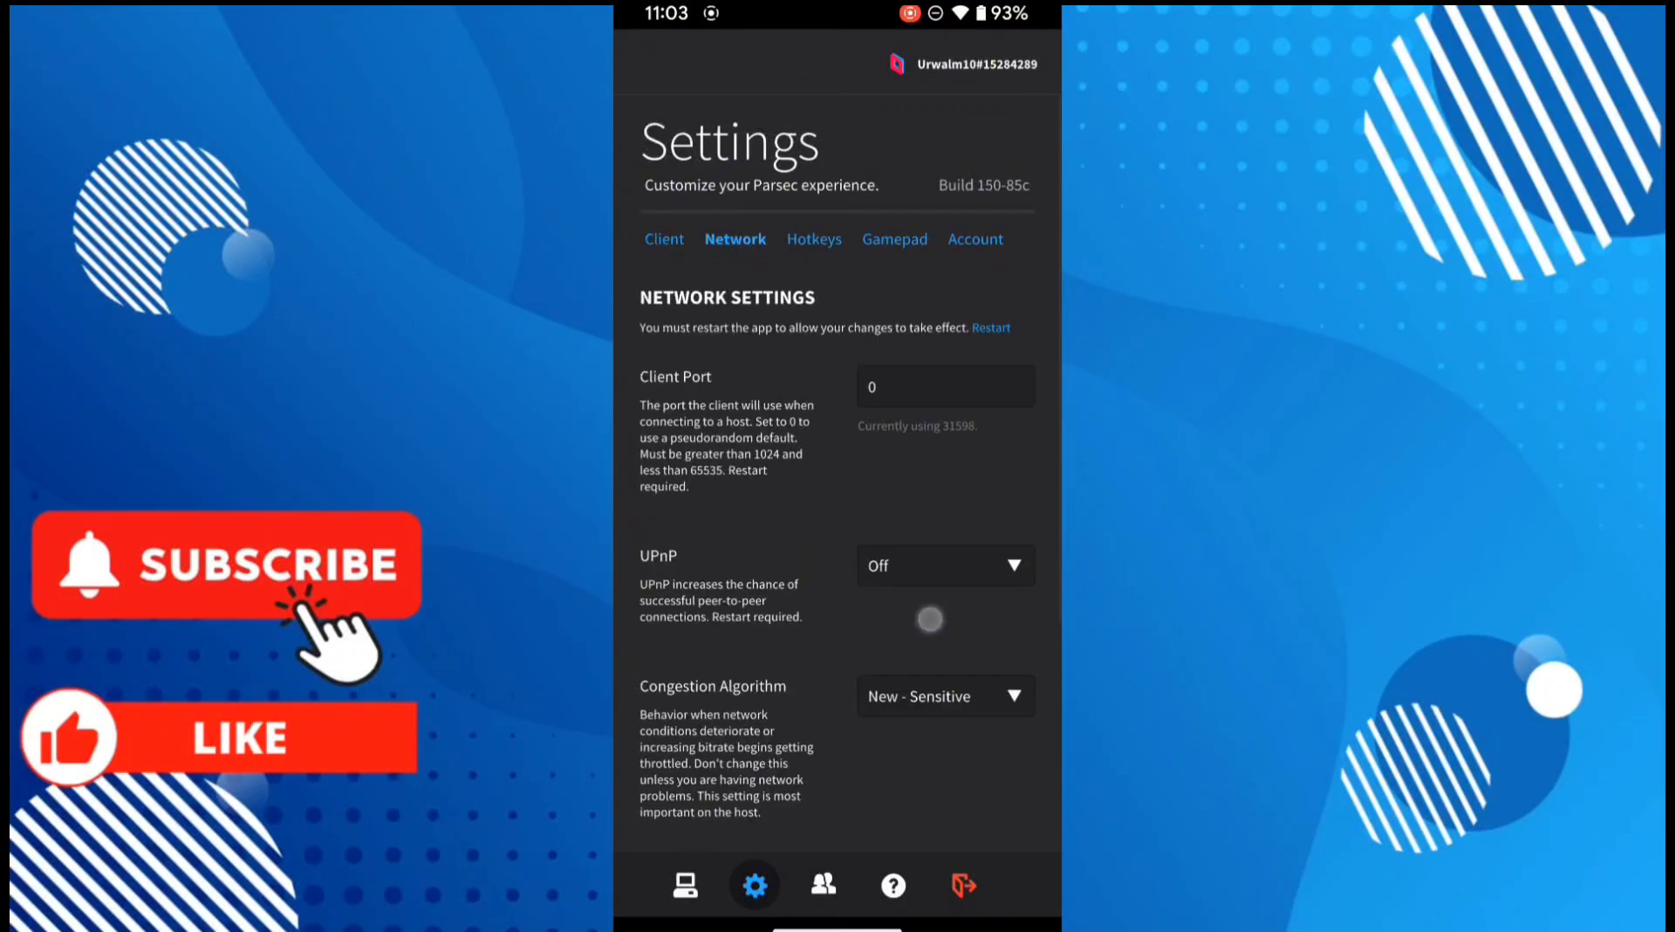
pyautogui.click(686, 886)
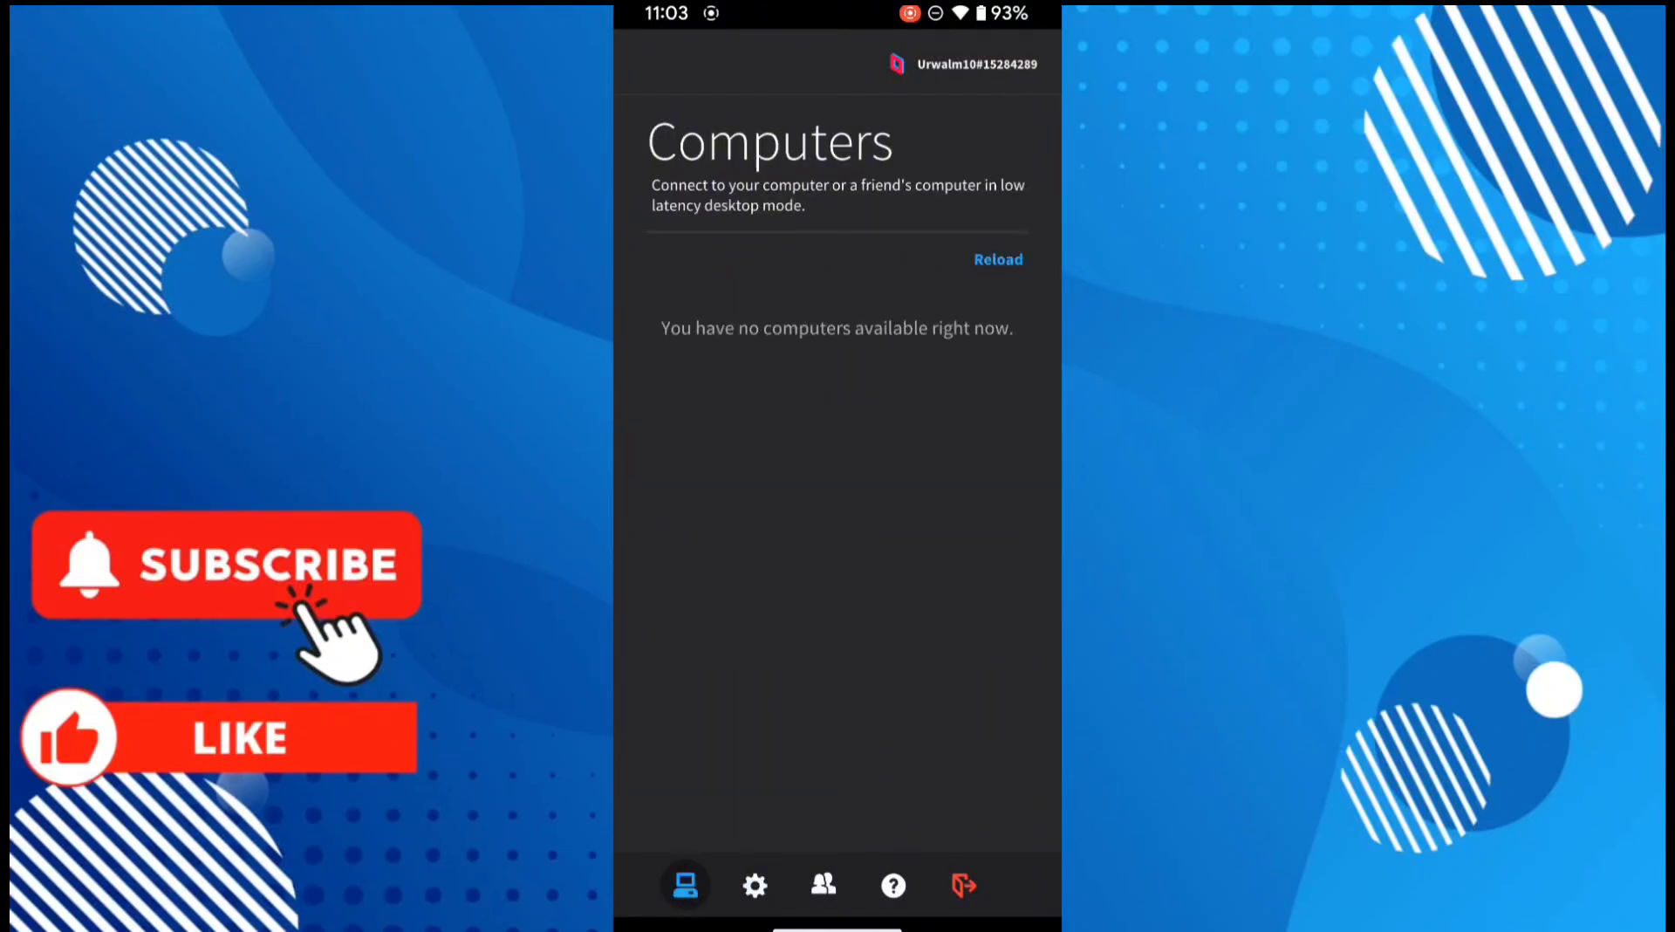
# Reload the phone's computer list until DESKTOP-D7BARFC appears, then connect to it
pyautogui.click(1004, 260)
pyautogui.click(1017, 281)
pyautogui.click(826, 879)
pyautogui.click(657, 883)
pyautogui.click(1003, 260)
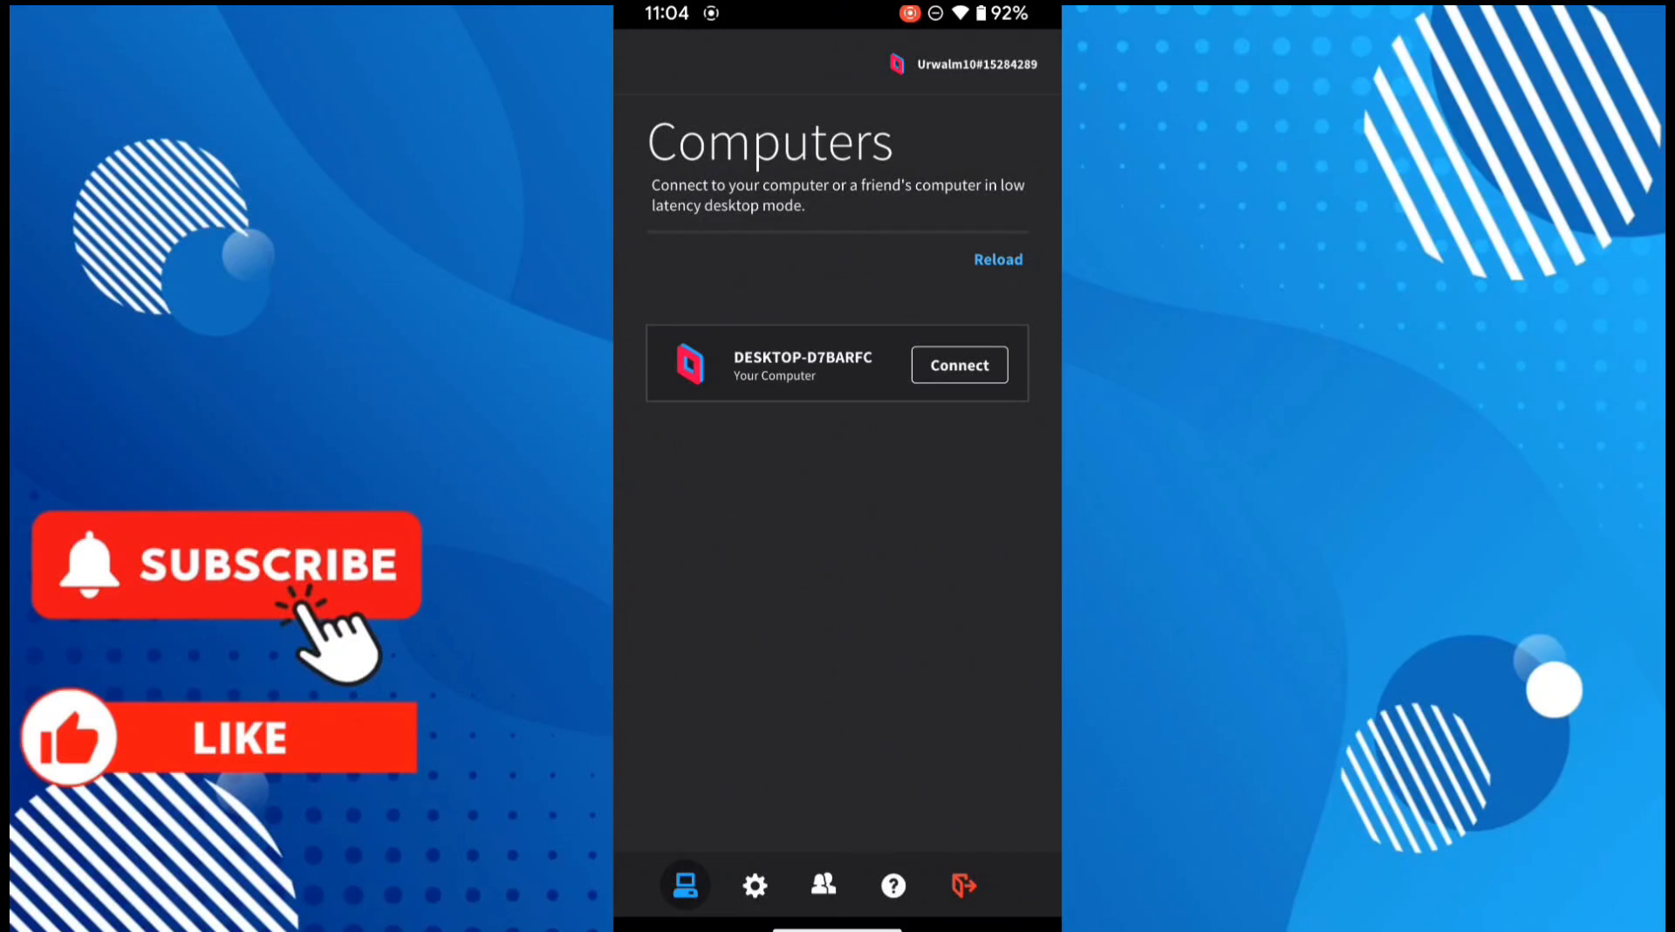
pyautogui.click(959, 365)
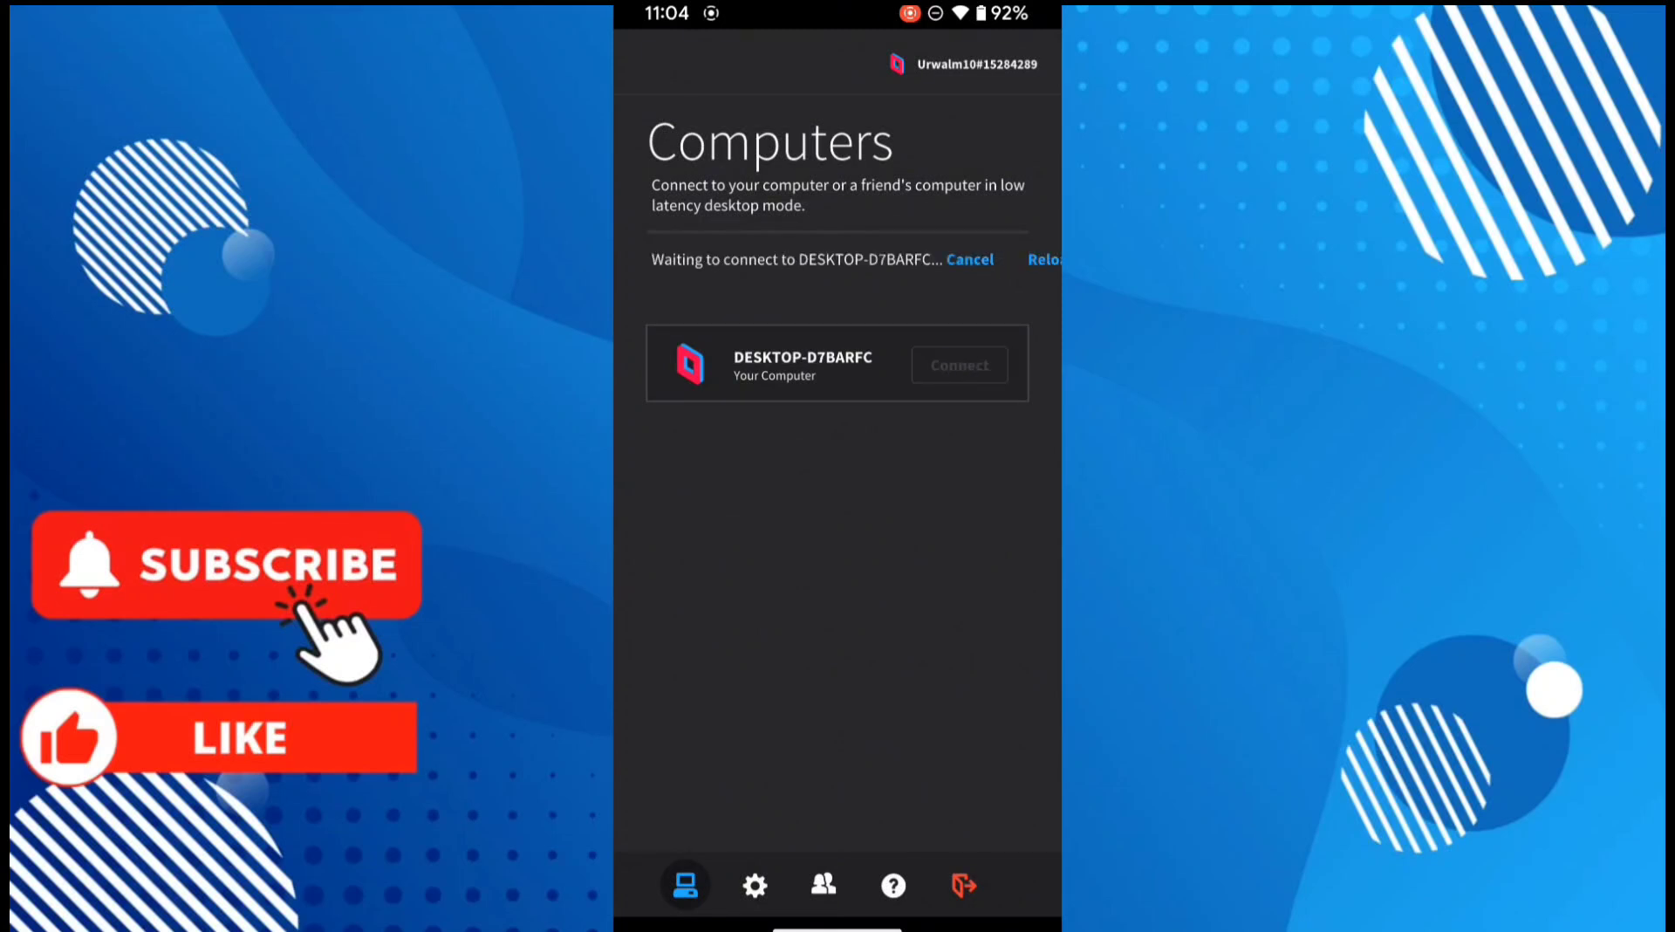